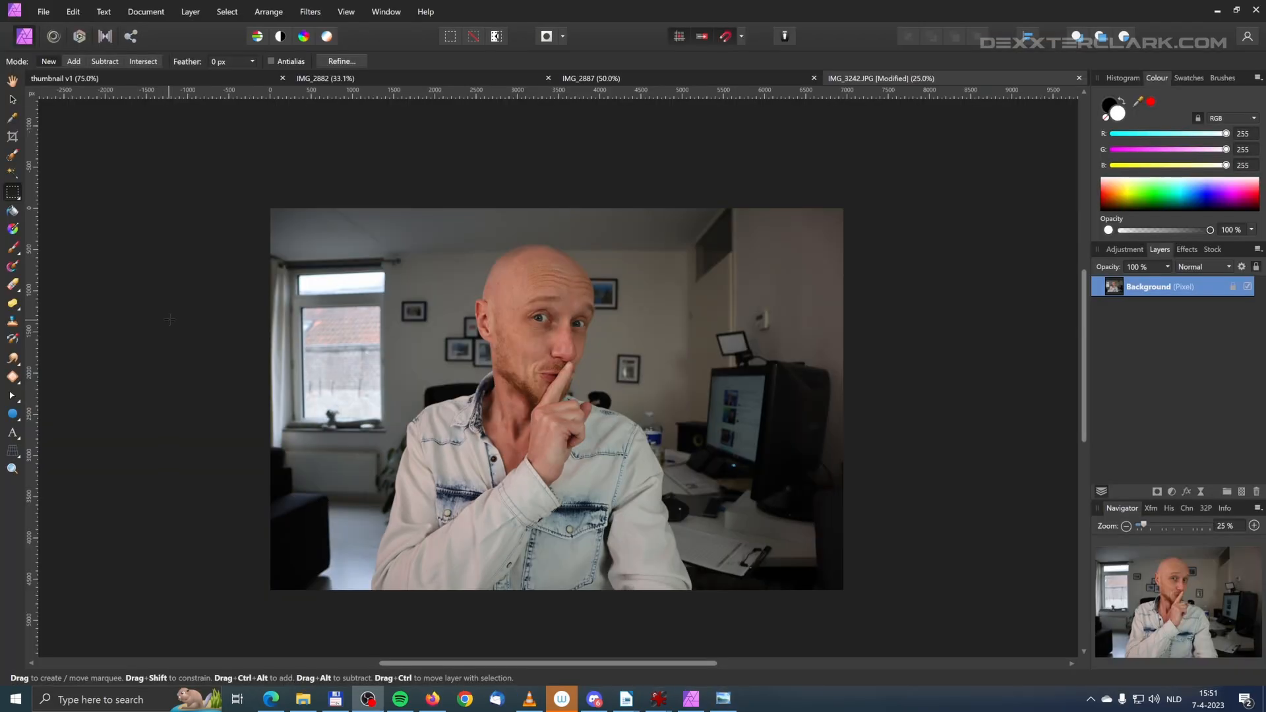
Step: Select the entire background around the man with the Selection Brush, following the outline of his head and shirt
{"action": "left_click", "coordinate": [15, 159]}
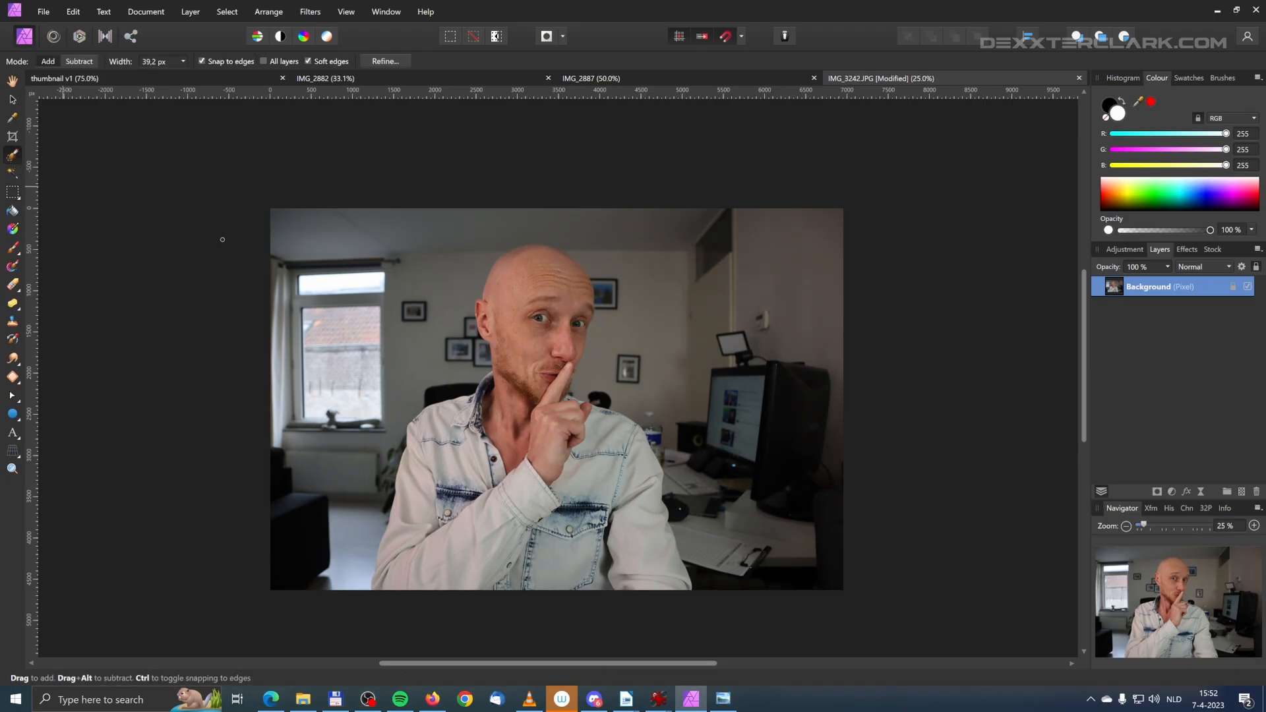
{"action": "key", "text": "]"}
{"action": "key", "text": "]"}
{"action": "key", "text": "]"}
{"action": "key", "text": "]"}
{"action": "key", "text": "]"}
{"action": "key", "text": "]"}
{"action": "key", "text": "]"}
{"action": "key", "text": "]"}
{"action": "key", "text": "]"}
{"action": "key", "text": "]"}
{"action": "mouse_move", "coordinate": [340, 605]}
{"action": "left_mouse_down"}
{"action": "mouse_move", "coordinate": [362, 488]}
{"action": "mouse_move", "coordinate": [318, 435]}
{"action": "mouse_move", "coordinate": [334, 217]}
{"action": "mouse_move", "coordinate": [404, 345]}
{"action": "mouse_move", "coordinate": [469, 325]}
{"action": "mouse_move", "coordinate": [578, 214]}
{"action": "left_mouse_up"}
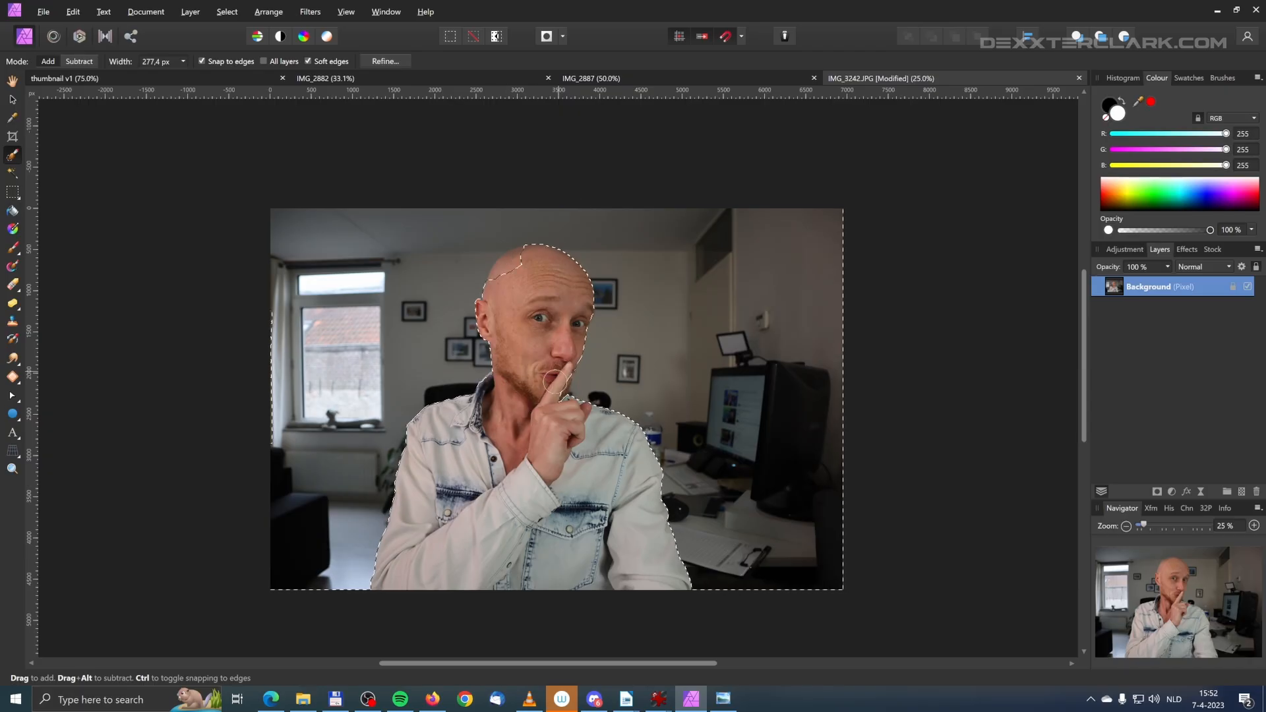
{"action": "scroll", "coordinate": [552, 372], "scroll_direction": "up", "scroll_amount": 2}
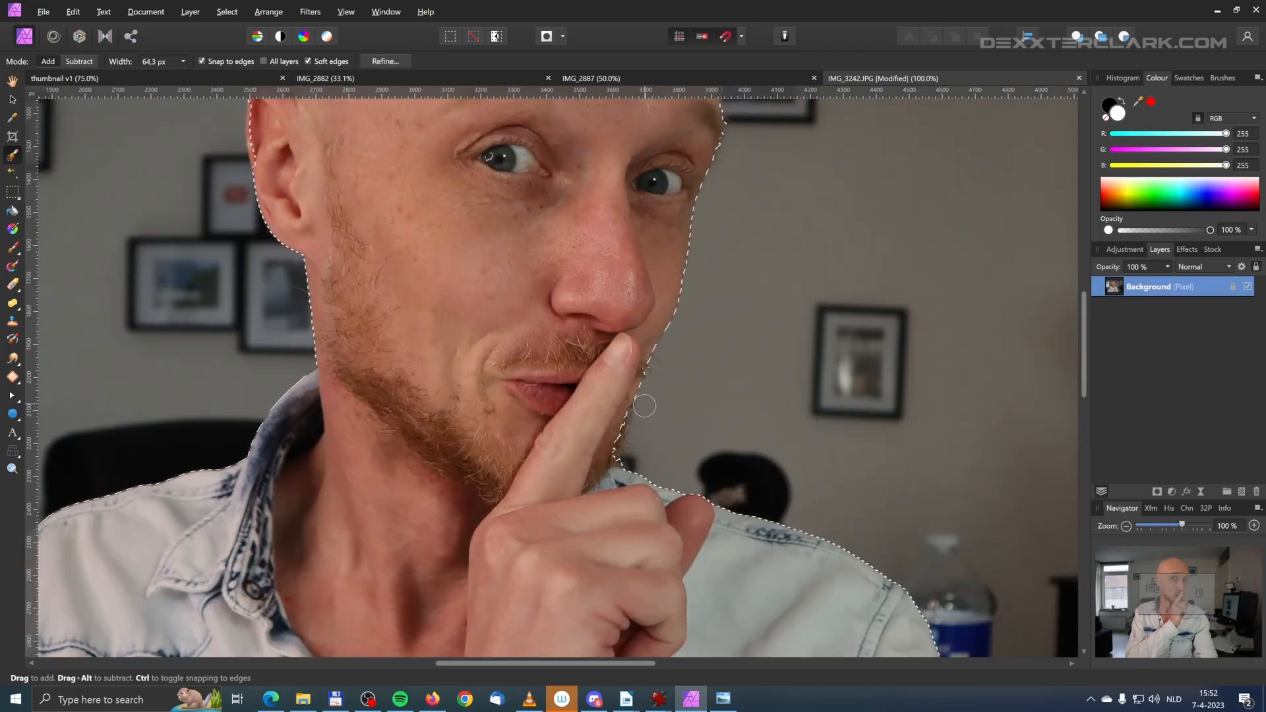
{"action": "scroll", "coordinate": [634, 422], "scroll_direction": "down", "scroll_amount": 3}
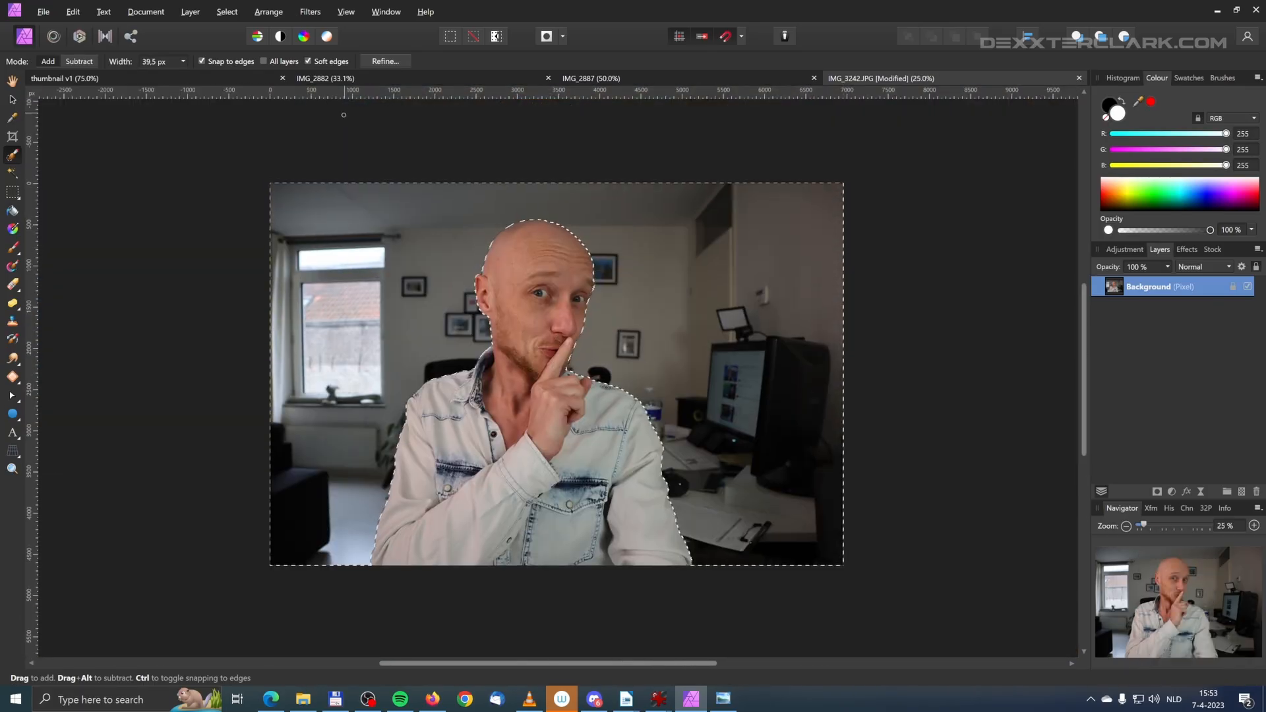
Step: Invert the pixel selection and add a mask from it to the Background layer to cut the man out
{"action": "left_click", "coordinate": [227, 11]}
{"action": "mouse_move", "coordinate": [323, 8]}
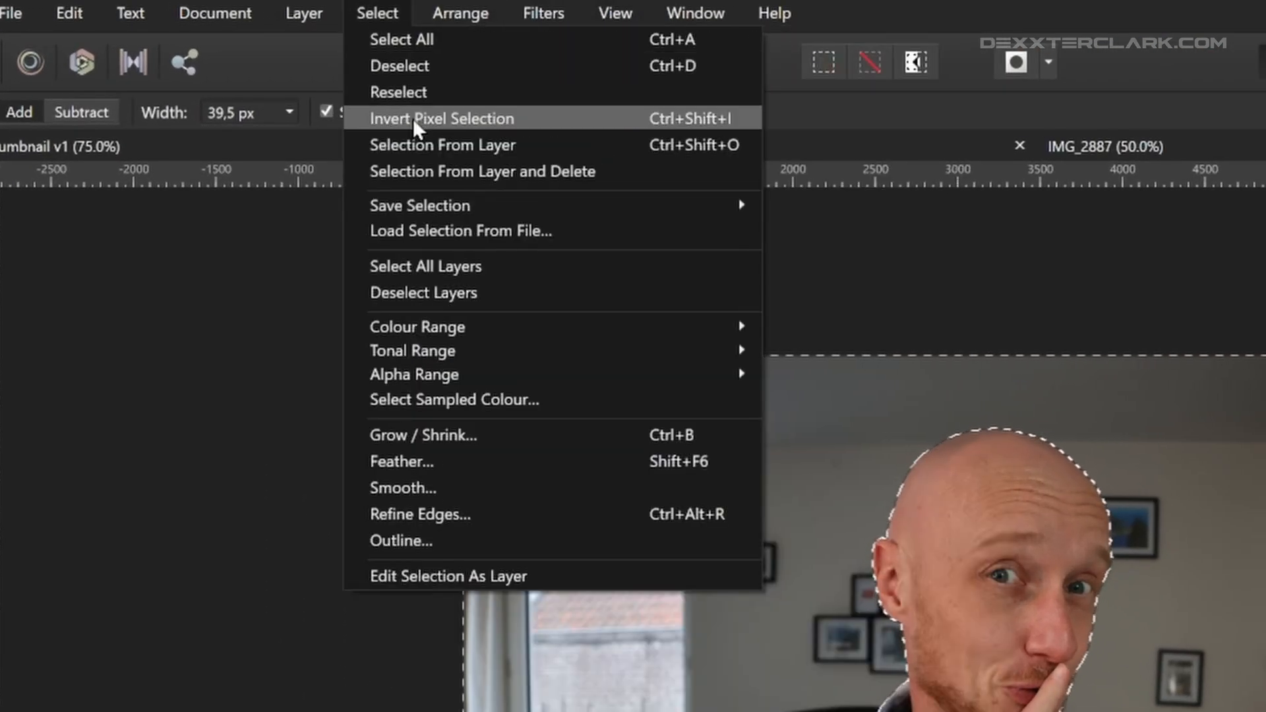
{"action": "left_click", "coordinate": [414, 119]}
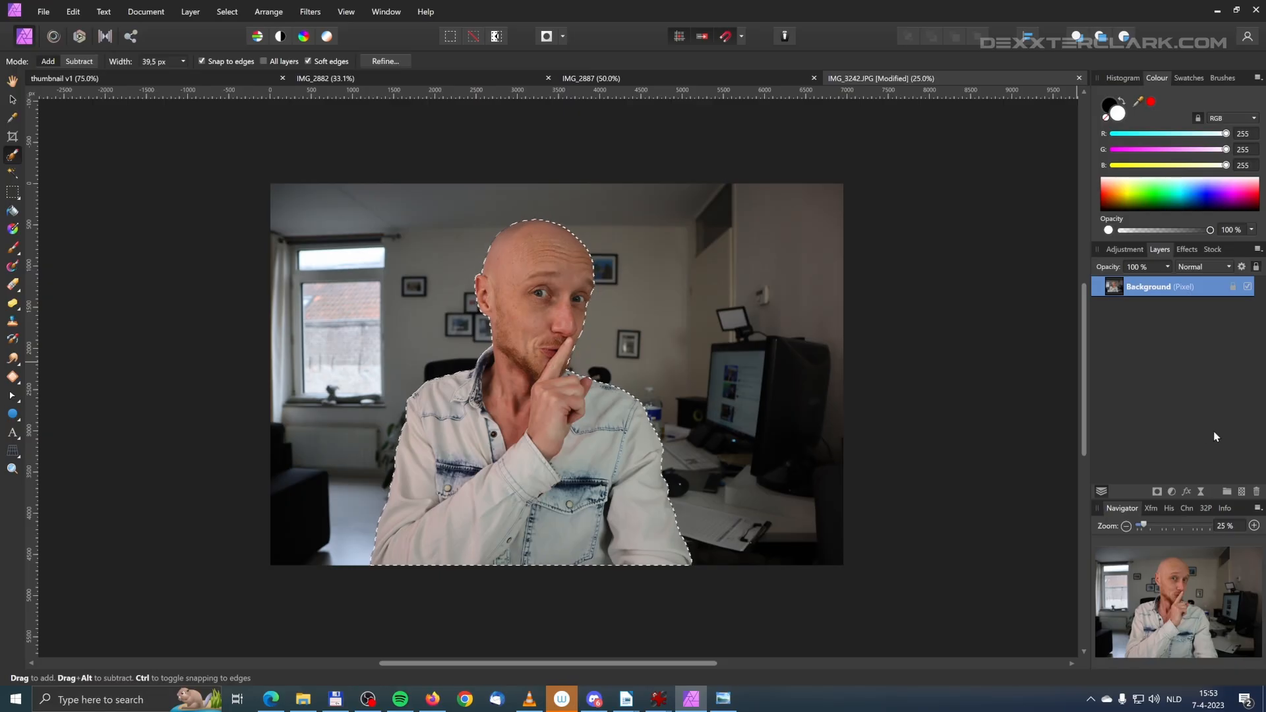
{"action": "left_click", "coordinate": [1157, 492]}
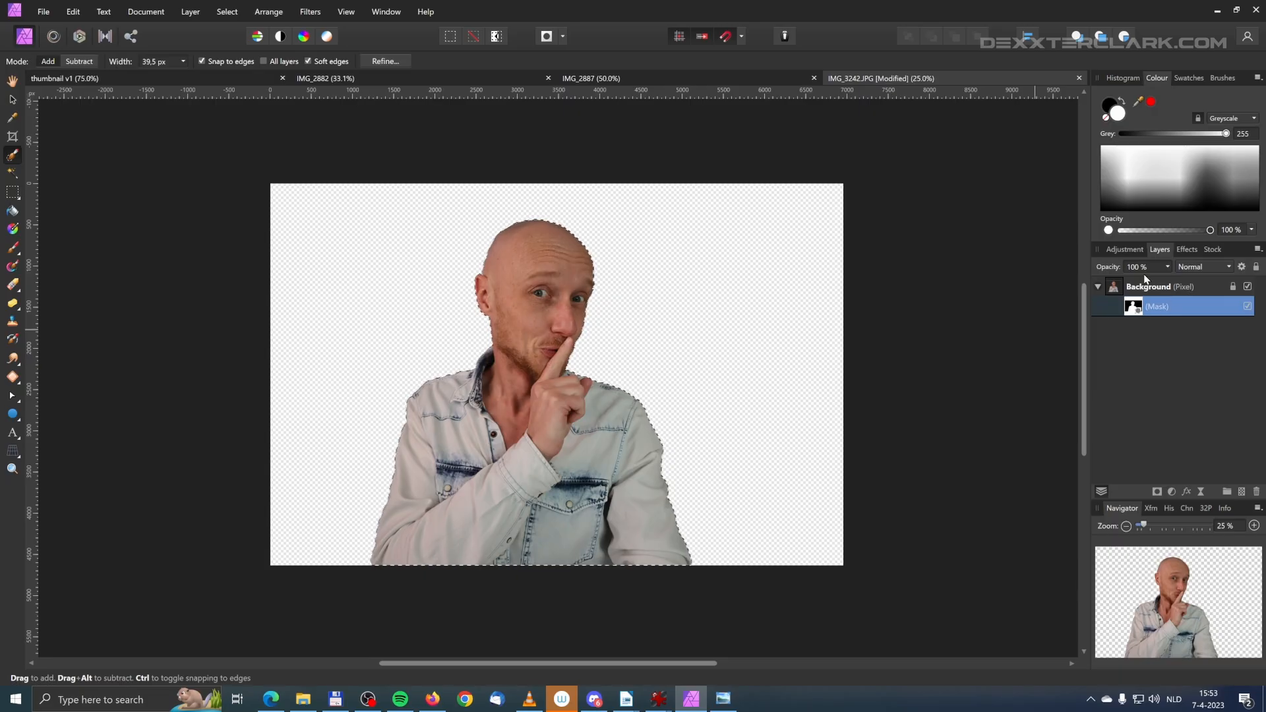
Step: Try to paint a correction on the mask at the edge of the head with the Paint Brush
{"action": "key", "text": "ctrl+plus"}
{"action": "key", "text": "ctrl+plus"}
{"action": "left_click_drag", "start_coordinate": [1090, 361], "coordinate": [1097, 294]}
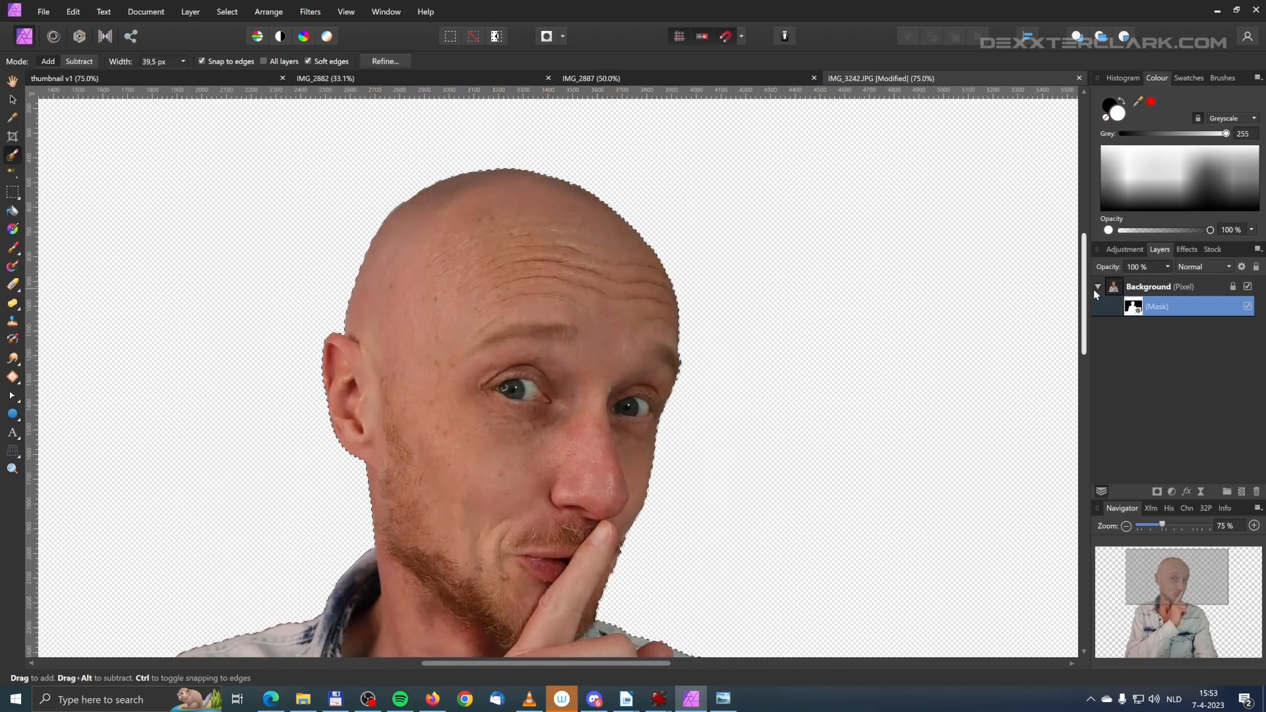
{"action": "key", "text": "ctrl+plus"}
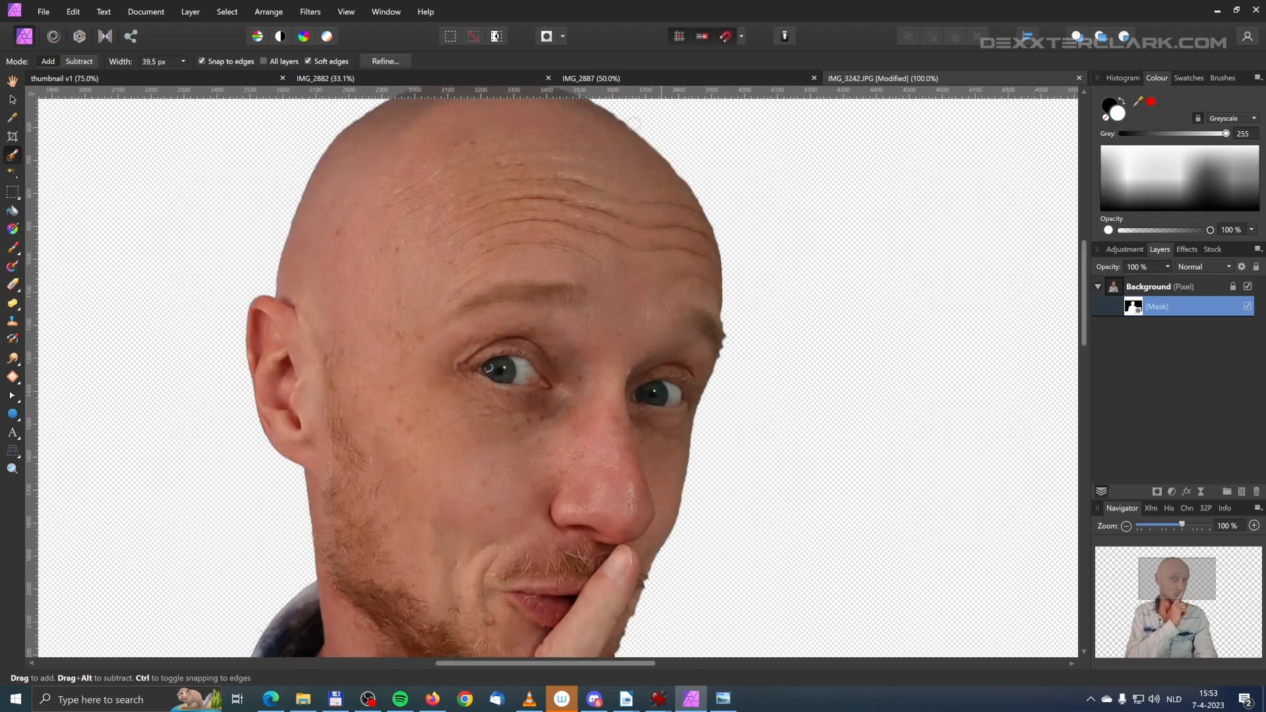
{"action": "key", "text": "b"}
{"action": "mouse_move", "coordinate": [678, 201]}
{"action": "left_mouse_down"}
{"action": "mouse_move", "coordinate": [805, 257]}
{"action": "mouse_move", "coordinate": [820, 278]}
{"action": "mouse_move", "coordinate": [846, 233]}
{"action": "mouse_move", "coordinate": [824, 242]}
{"action": "mouse_move", "coordinate": [794, 231]}
{"action": "left_mouse_up"}
{"action": "key", "text": "ctrl+z"}
{"action": "left_click", "coordinate": [786, 224], "text": "alt"}
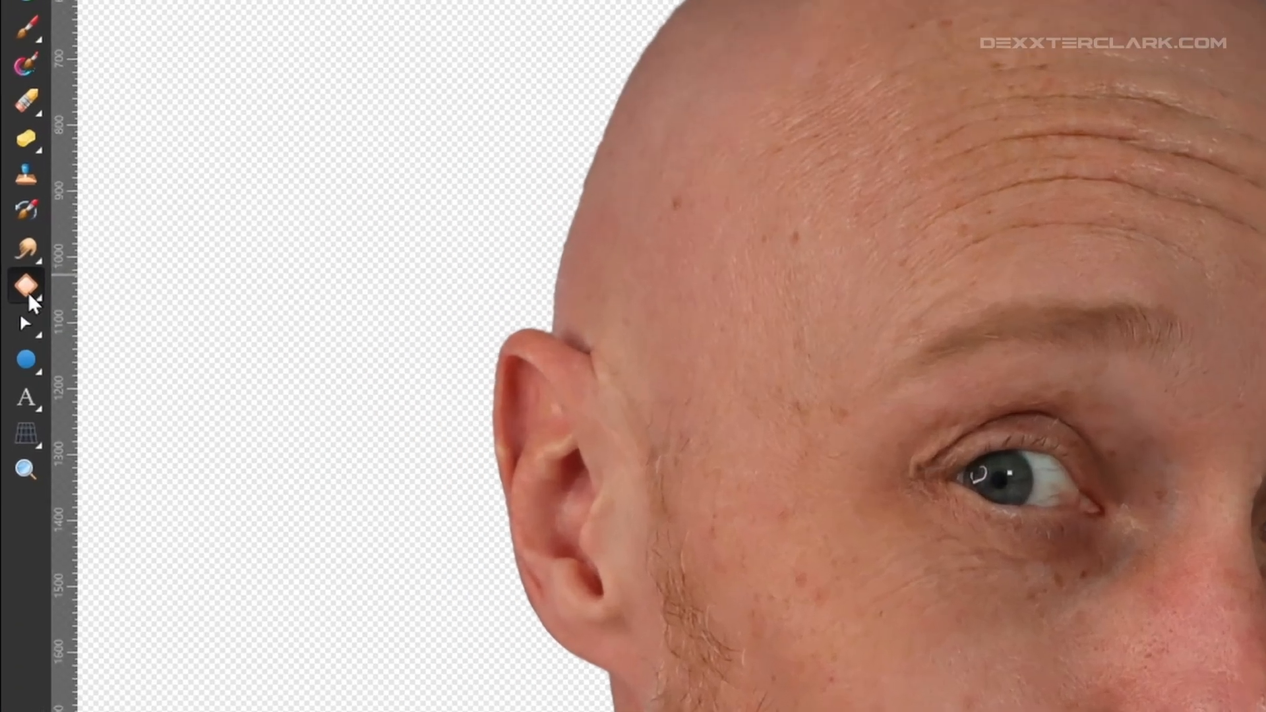
Step: Remove the skin spots on the man's forehead, temple and cheeks with the Patch tool
{"action": "left_click", "coordinate": [13, 382]}
{"action": "left_click", "coordinate": [86, 323]}
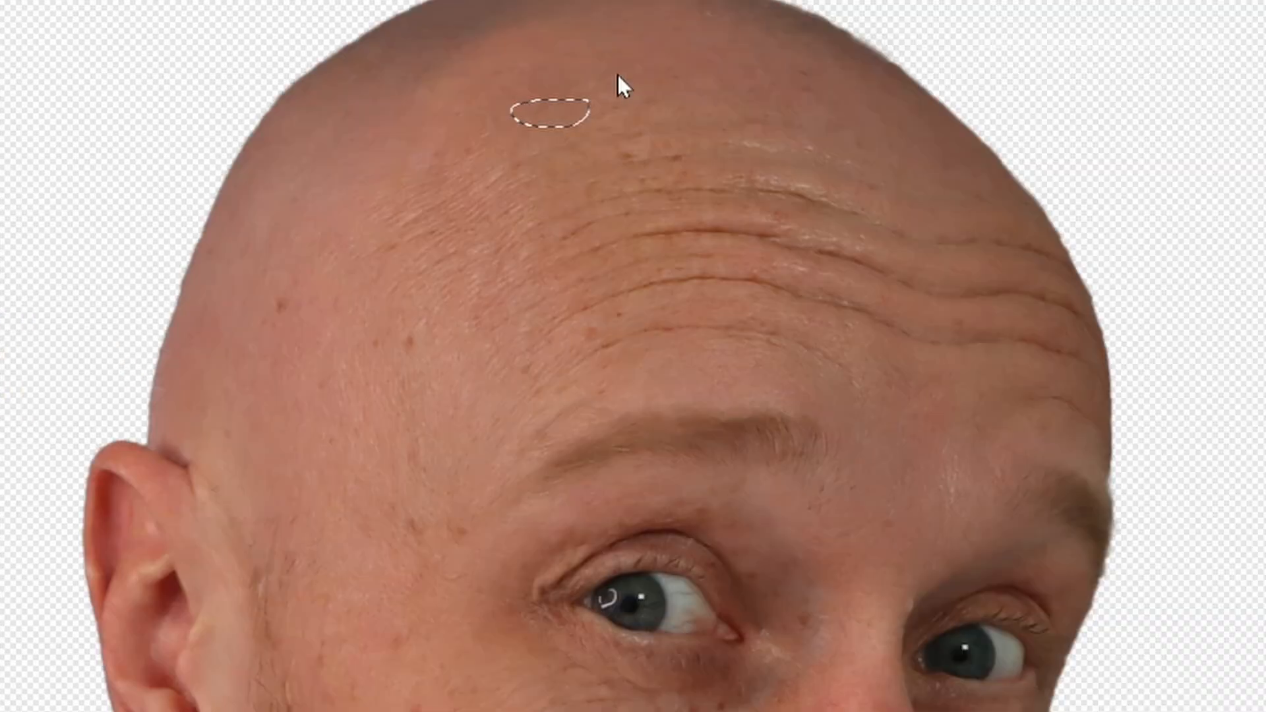
{"action": "key", "text": "ctrl+d"}
{"action": "left_click", "coordinate": [319, 249]}
{"action": "key", "text": "ctrl+d"}
{"action": "left_click_drag", "start_coordinate": [422, 388], "coordinate": [422, 392]}
{"action": "key", "text": "ctrl+d"}
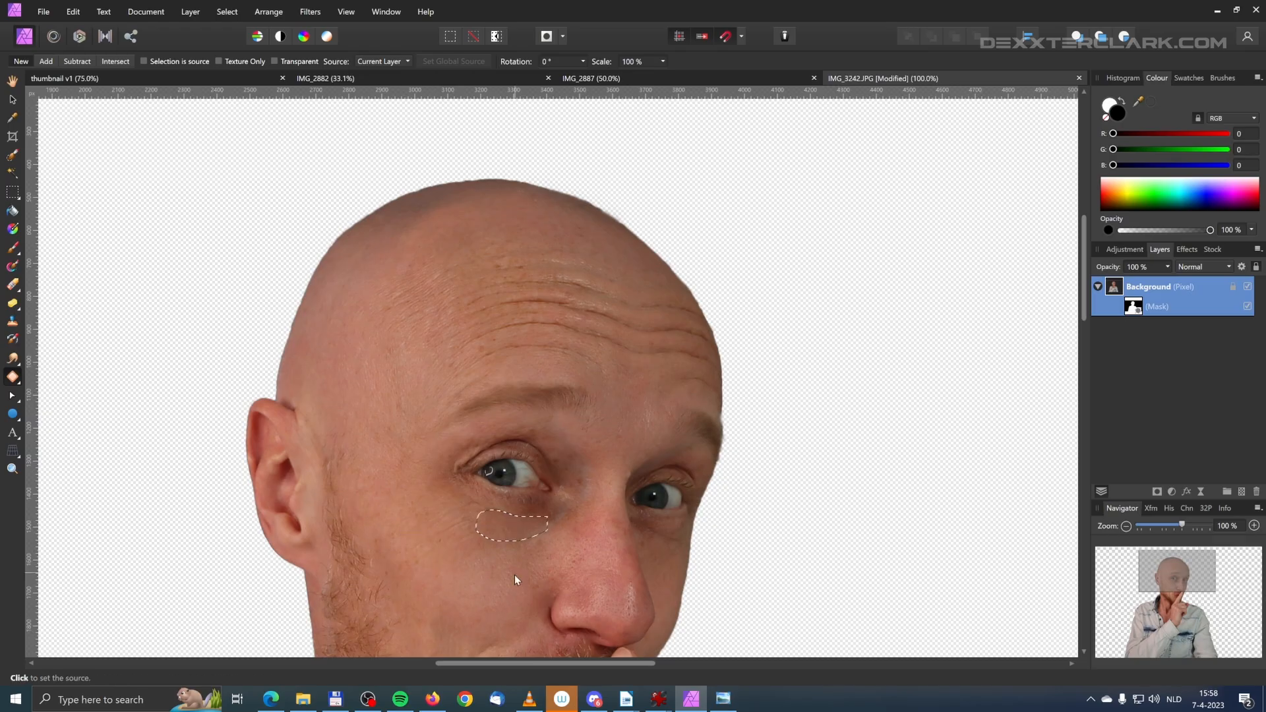
{"action": "left_click", "coordinate": [515, 575]}
{"action": "key", "text": "ctrl+d"}
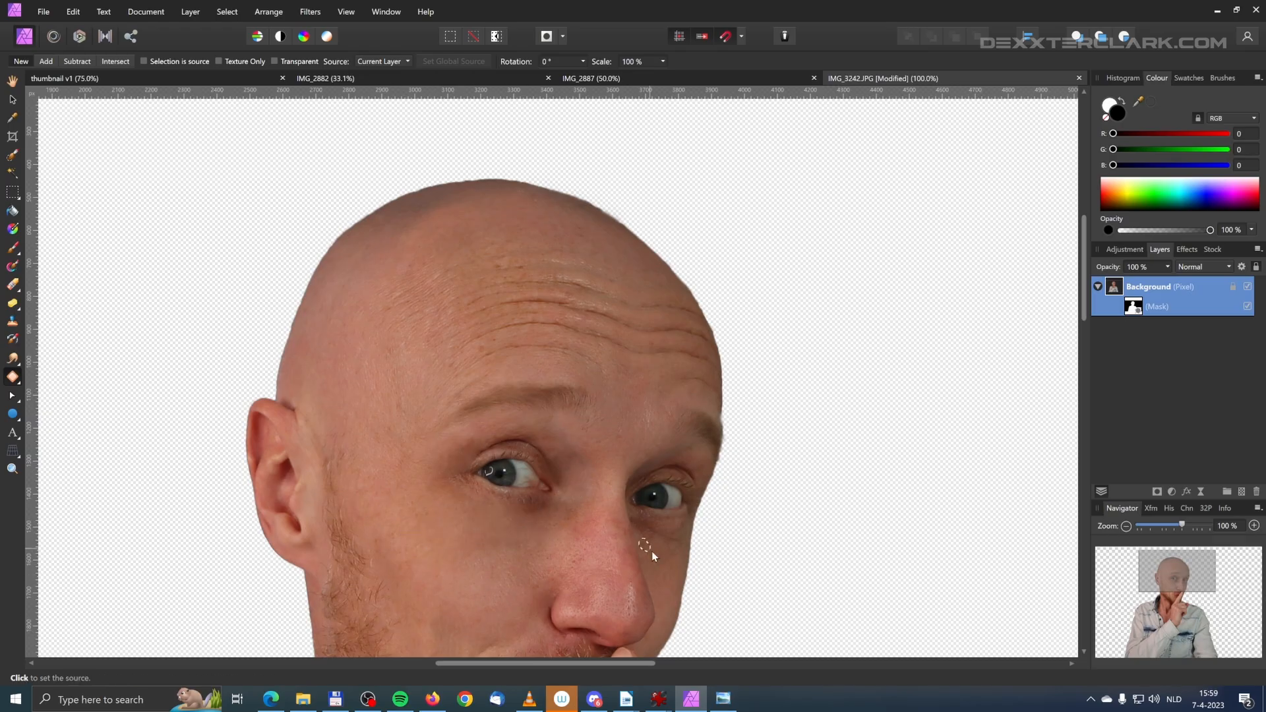
{"action": "scroll", "coordinate": [633, 475], "scroll_direction": "down", "scroll_amount": 4}
{"action": "scroll", "coordinate": [791, 323], "scroll_direction": "up", "scroll_amount": 3}
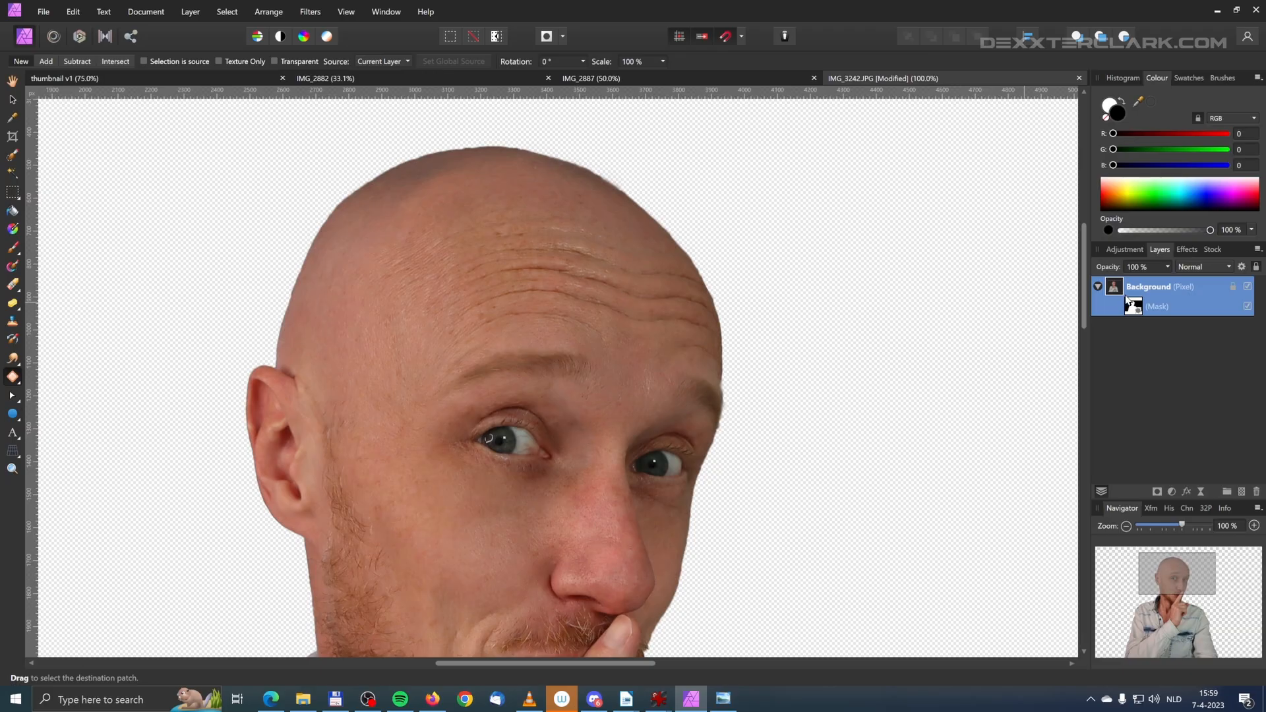
Step: Add a new pixel layer above the Background layer
{"action": "left_click_drag", "start_coordinate": [1085, 297], "coordinate": [1040, 325]}
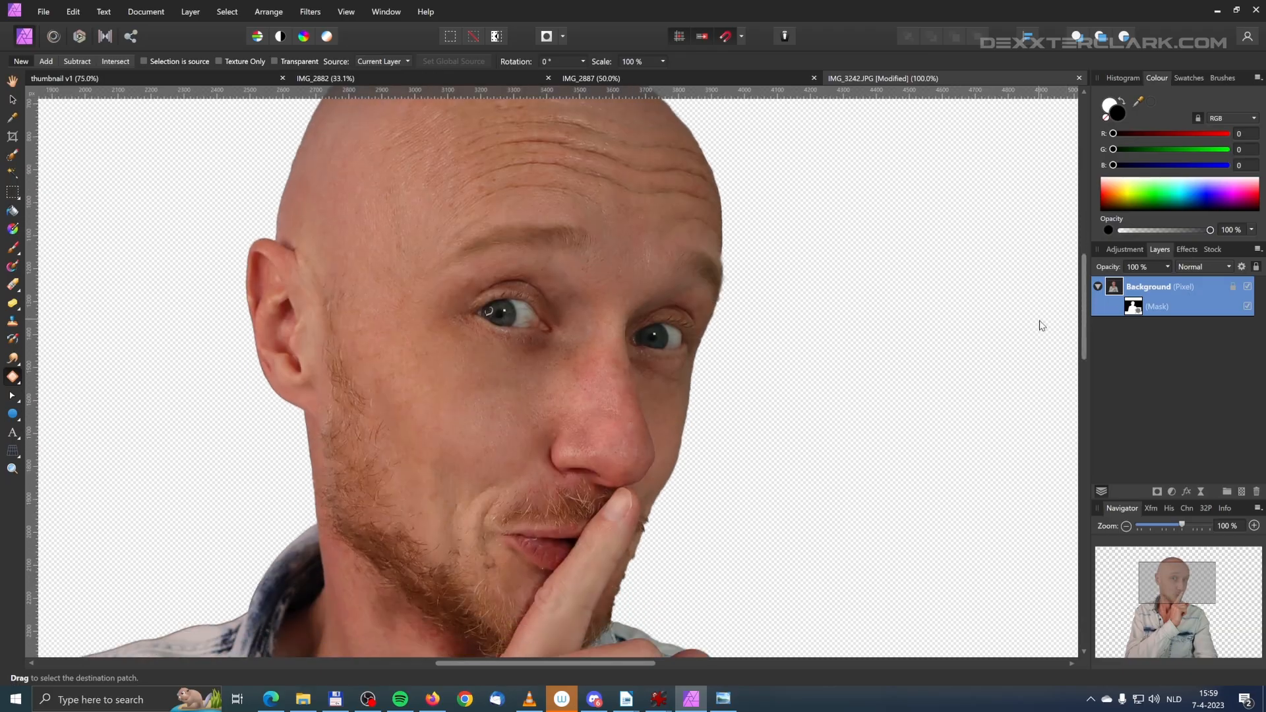
{"action": "key", "text": "ctrl+minus"}
{"action": "key", "text": "ctrl+plus"}
{"action": "key", "text": "ctrl+plus"}
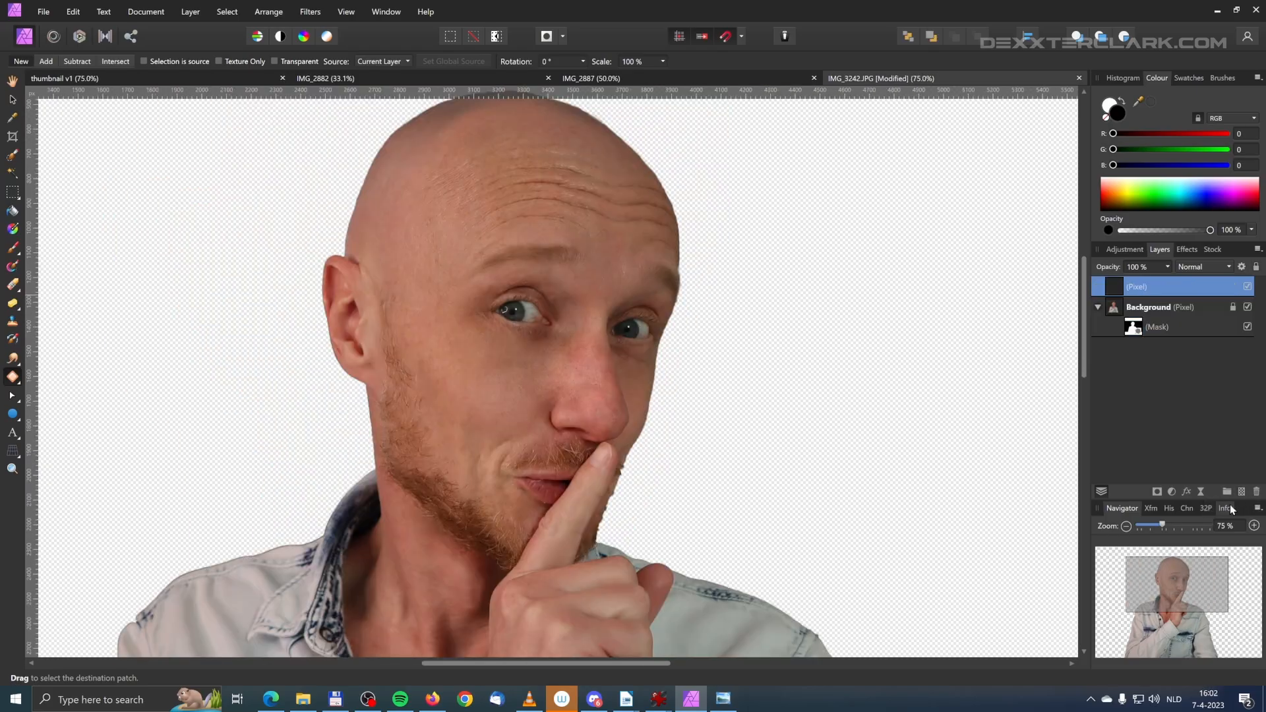
{"action": "left_click", "coordinate": [1241, 492]}
Step: Set the painting colour to a blue with RGB values 0, 123, 162
{"action": "left_click", "coordinate": [1187, 166]}
{"action": "left_click", "coordinate": [1178, 149]}
{"action": "left_click_drag", "start_coordinate": [1178, 153], "coordinate": [1167, 154]}
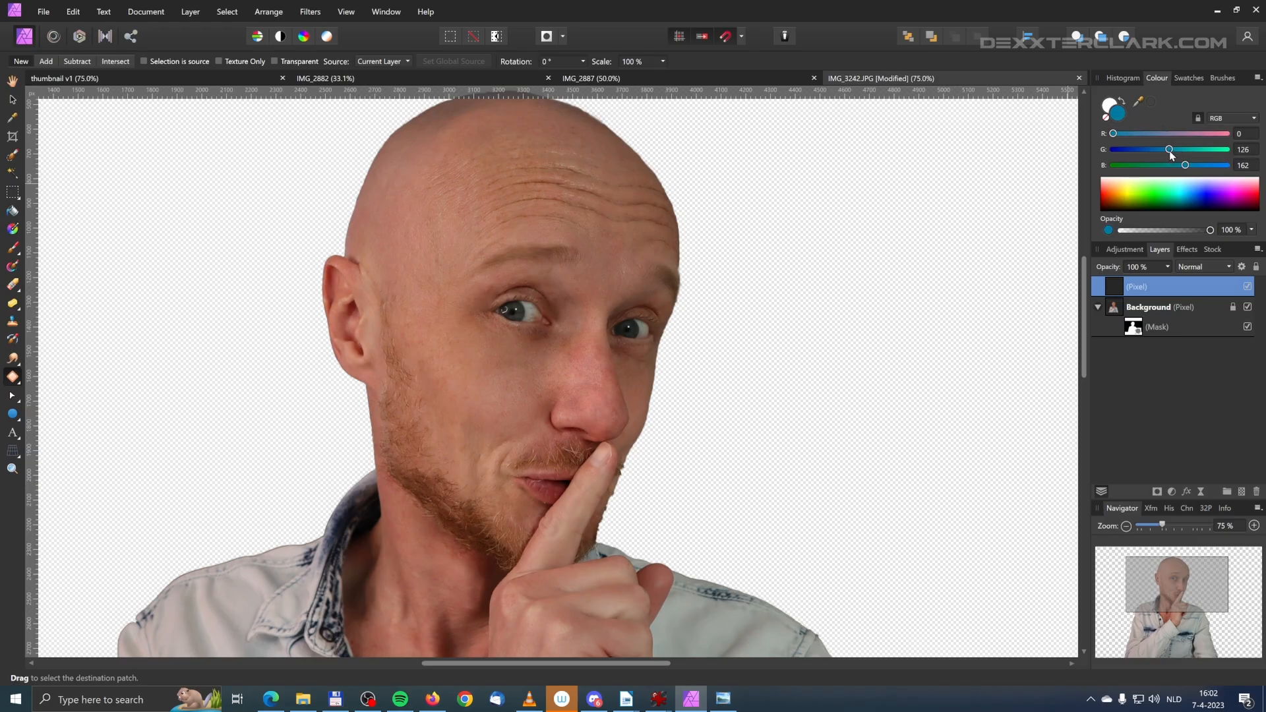
{"action": "left_click_drag", "start_coordinate": [1170, 151], "coordinate": [1167, 152]}
Step: Paint both irises blue on the new pixel layer with a Paint Brush about 35 px wide, leaving the pupils clear
{"action": "left_click", "coordinate": [13, 250]}
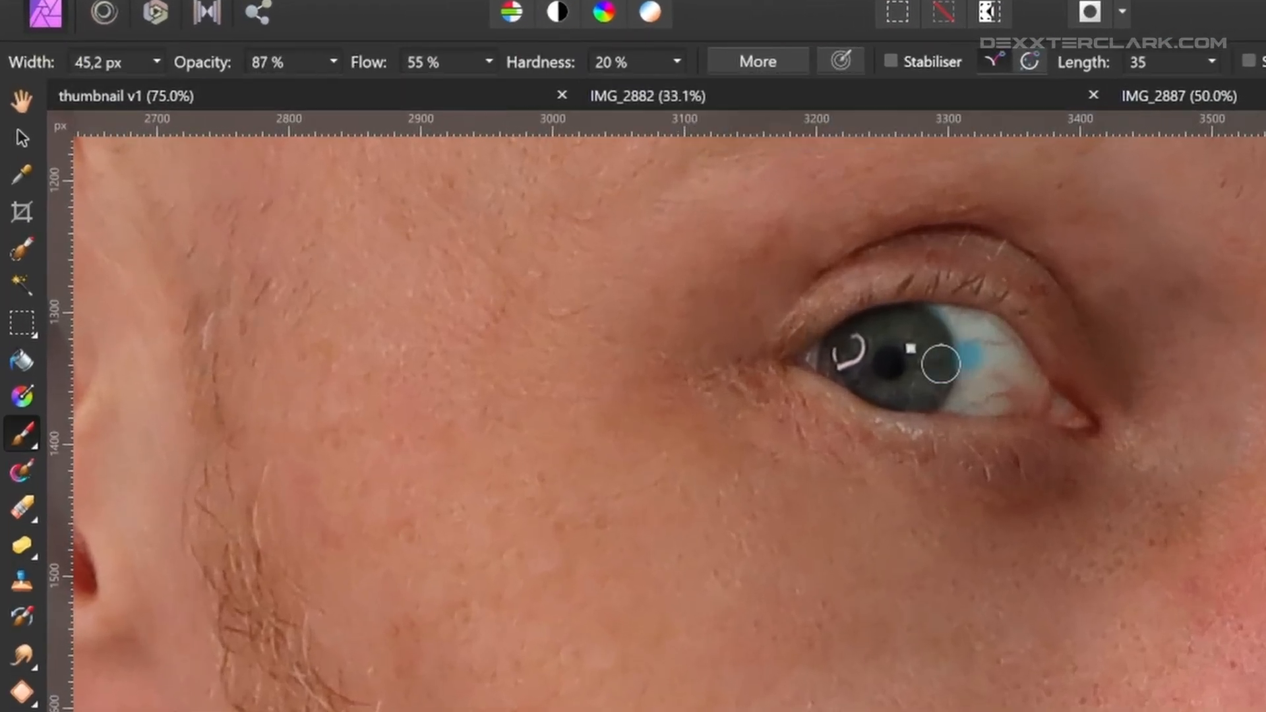
{"action": "key", "text": "bracketleft"}
{"action": "mouse_move", "coordinate": [845, 345]}
{"action": "left_mouse_down"}
{"action": "mouse_move", "coordinate": [907, 325]}
{"action": "mouse_move", "coordinate": [926, 347]}
{"action": "mouse_move", "coordinate": [910, 376]}
{"action": "mouse_move", "coordinate": [876, 384]}
{"action": "mouse_move", "coordinate": [853, 353]}
{"action": "mouse_move", "coordinate": [899, 331]}
{"action": "mouse_move", "coordinate": [913, 384]}
{"action": "mouse_move", "coordinate": [927, 334]}
{"action": "mouse_move", "coordinate": [920, 392]}
{"action": "mouse_move", "coordinate": [919, 323]}
{"action": "mouse_move", "coordinate": [927, 395]}
{"action": "left_mouse_up"}
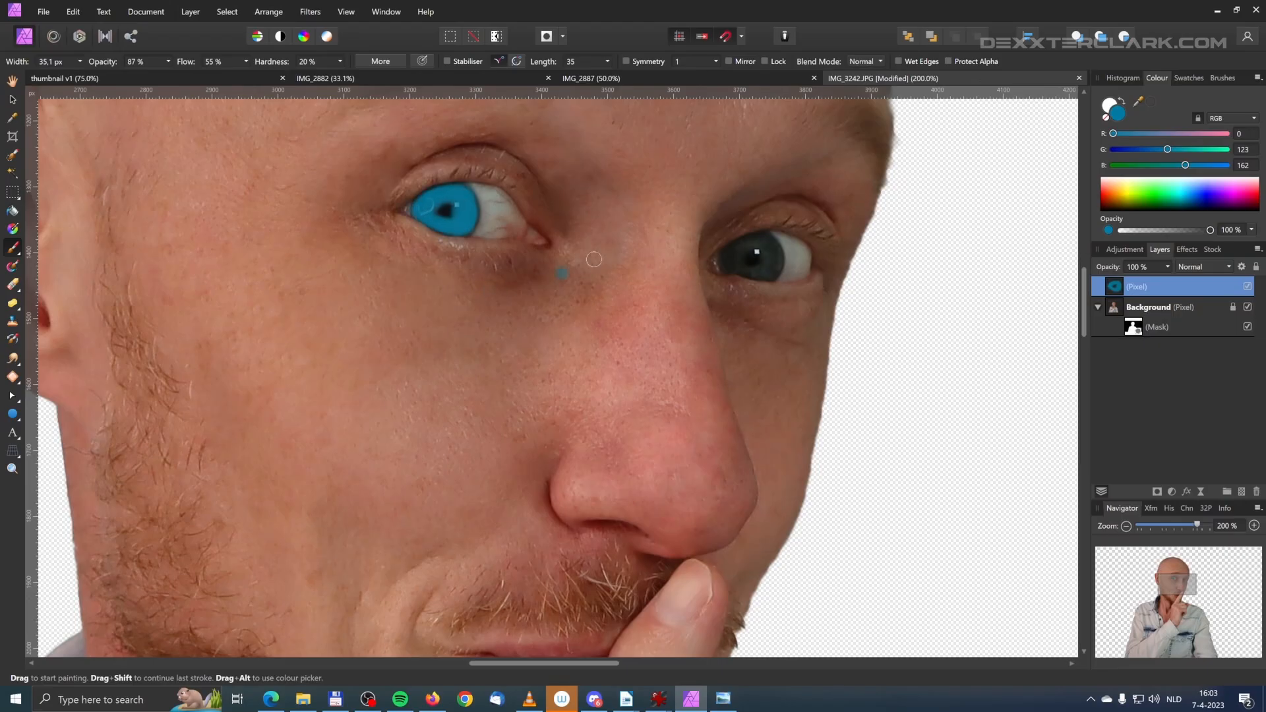
{"action": "mouse_move", "coordinate": [765, 245]}
{"action": "left_mouse_down"}
{"action": "mouse_move", "coordinate": [773, 267]}
{"action": "mouse_move", "coordinate": [738, 267]}
{"action": "mouse_move", "coordinate": [768, 240]}
{"action": "mouse_move", "coordinate": [772, 264]}
{"action": "mouse_move", "coordinate": [769, 250]}
{"action": "mouse_move", "coordinate": [732, 264]}
{"action": "mouse_move", "coordinate": [738, 254]}
{"action": "mouse_move", "coordinate": [750, 270]}
{"action": "left_mouse_up"}
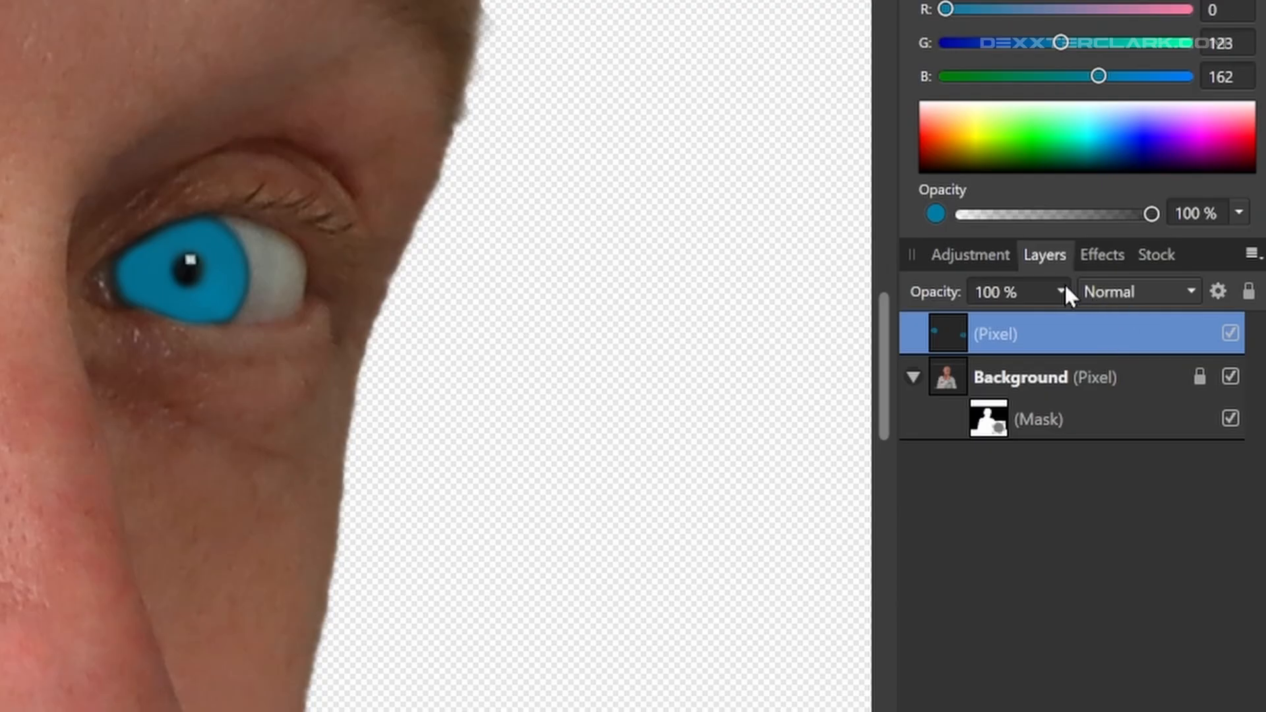
Step: Lower the opacity of the painted eye colour layer to 30%
{"action": "left_click", "coordinate": [1061, 292]}
{"action": "left_click_drag", "start_coordinate": [1068, 322], "coordinate": [936, 320]}
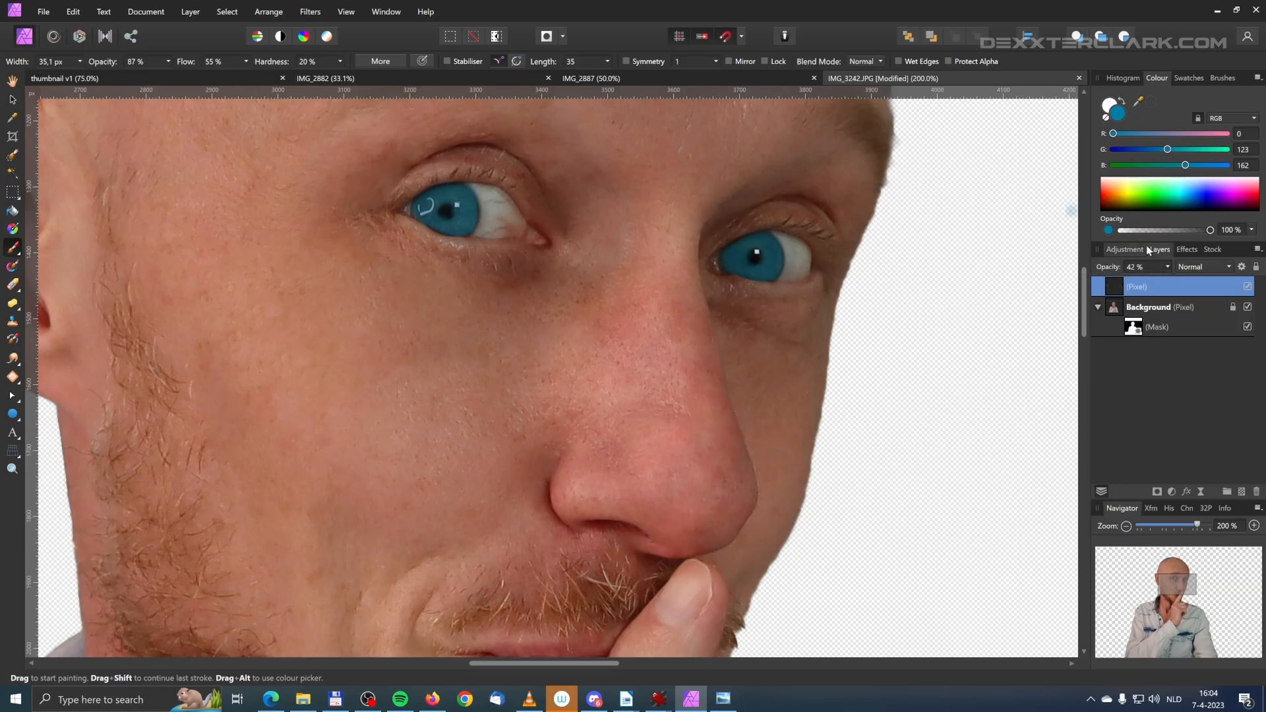
{"action": "key", "text": "ctrl+minus"}
{"action": "key", "text": "ctrl+minus"}
{"action": "key", "text": "ctrl+minus"}
{"action": "key", "text": "ctrl+minus"}
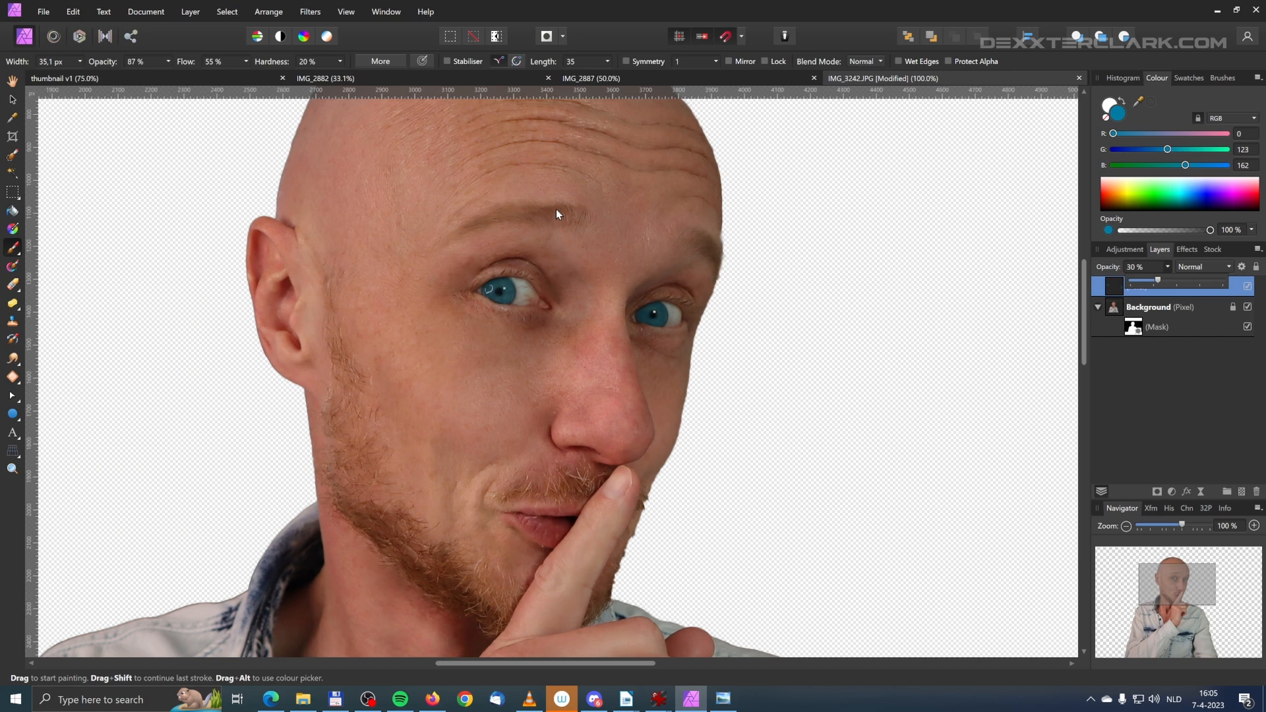
{"action": "scroll", "coordinate": [556, 208], "scroll_direction": "down", "scroll_amount": 1}
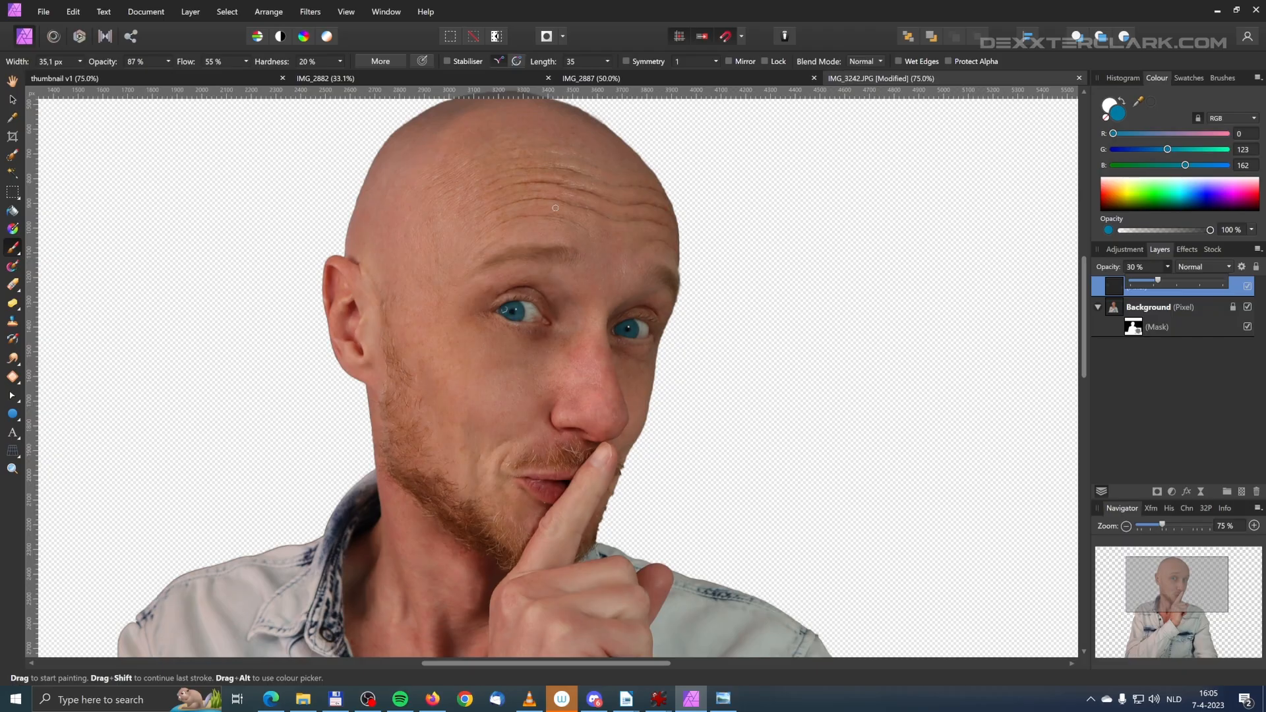
{"action": "scroll", "coordinate": [556, 208], "scroll_direction": "up", "scroll_amount": 2}
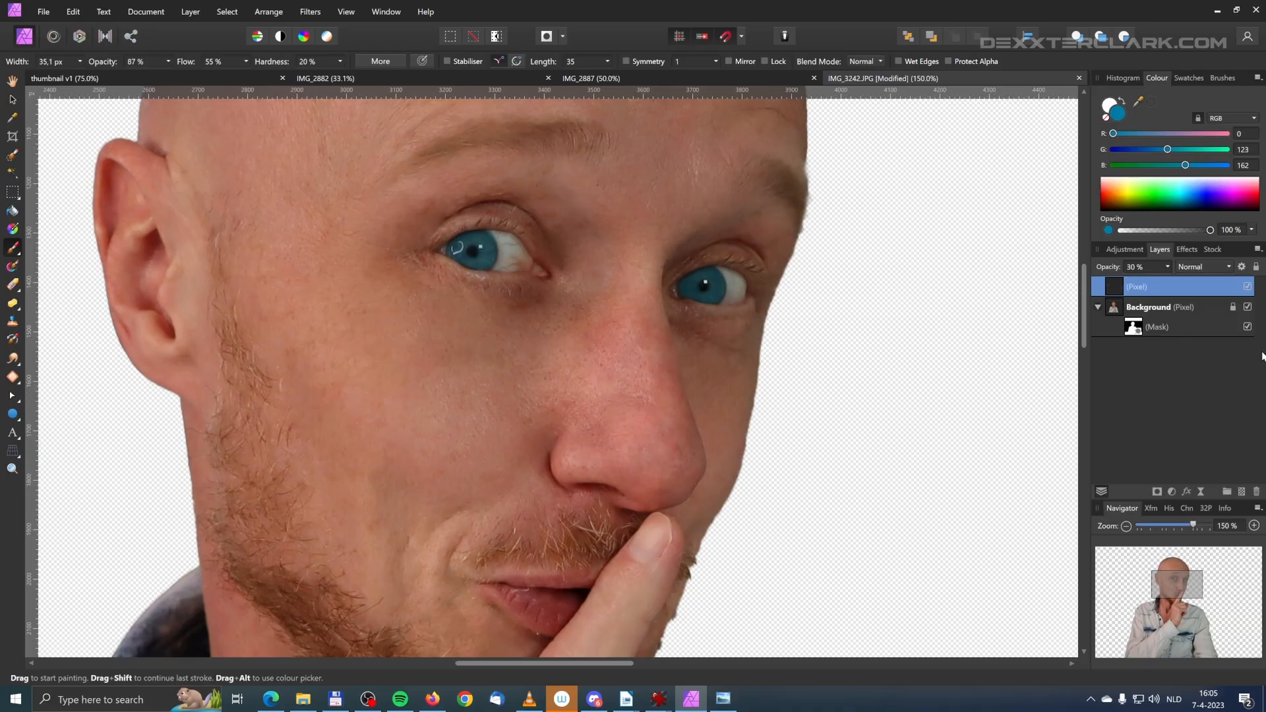
Step: Add a Brightness and Contrast adjustment layer with brightness -31% and contrast 13%
{"action": "left_click_drag", "start_coordinate": [1082, 333], "coordinate": [1082, 306]}
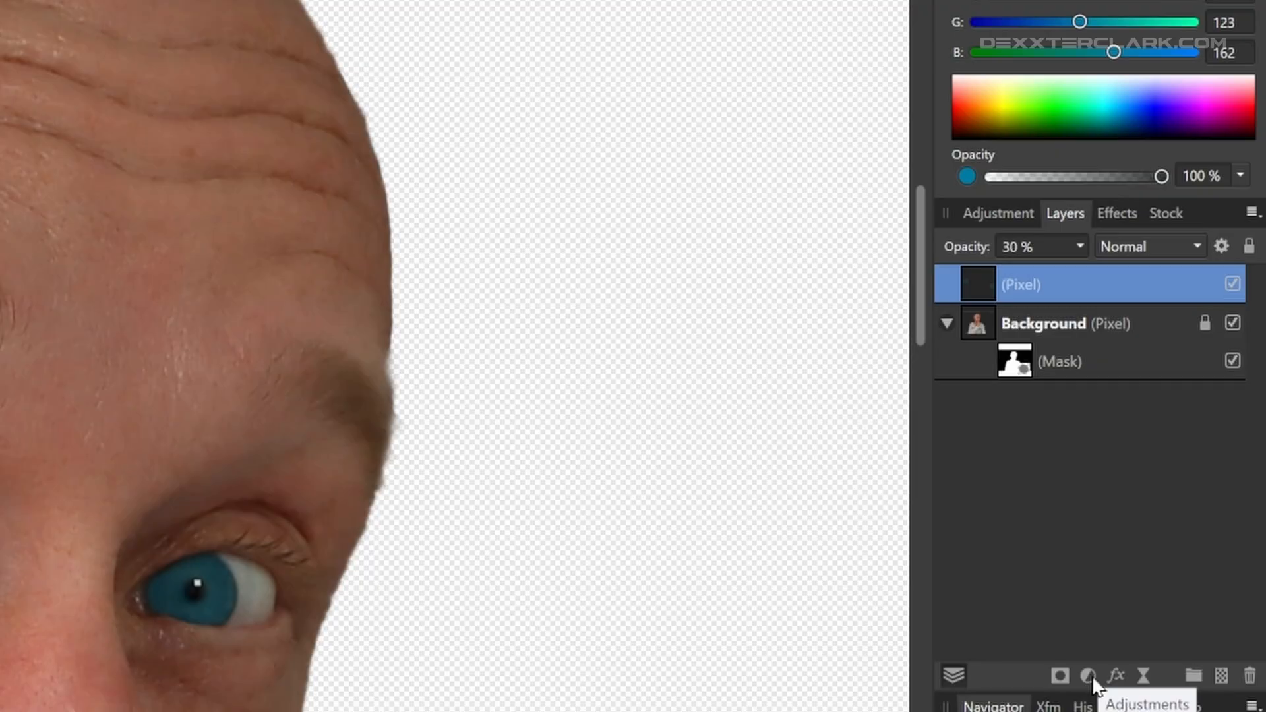
{"action": "left_click", "coordinate": [1172, 492]}
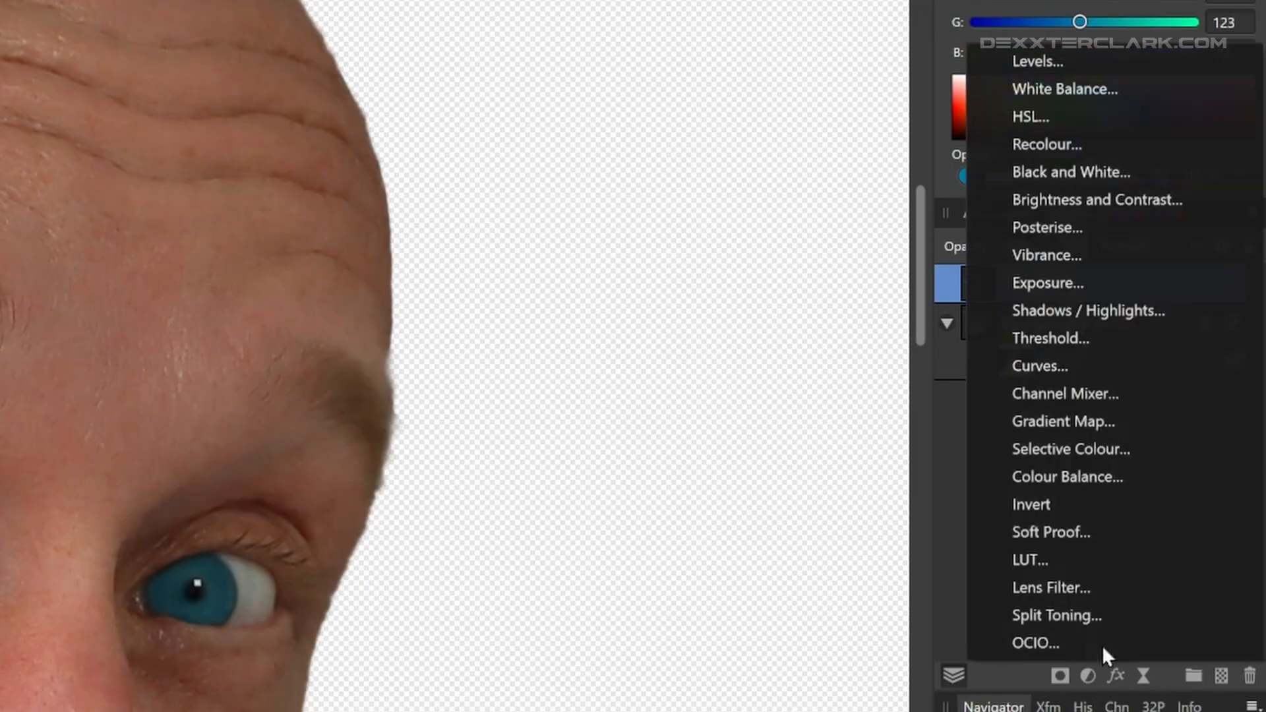
{"action": "left_click", "coordinate": [1129, 199]}
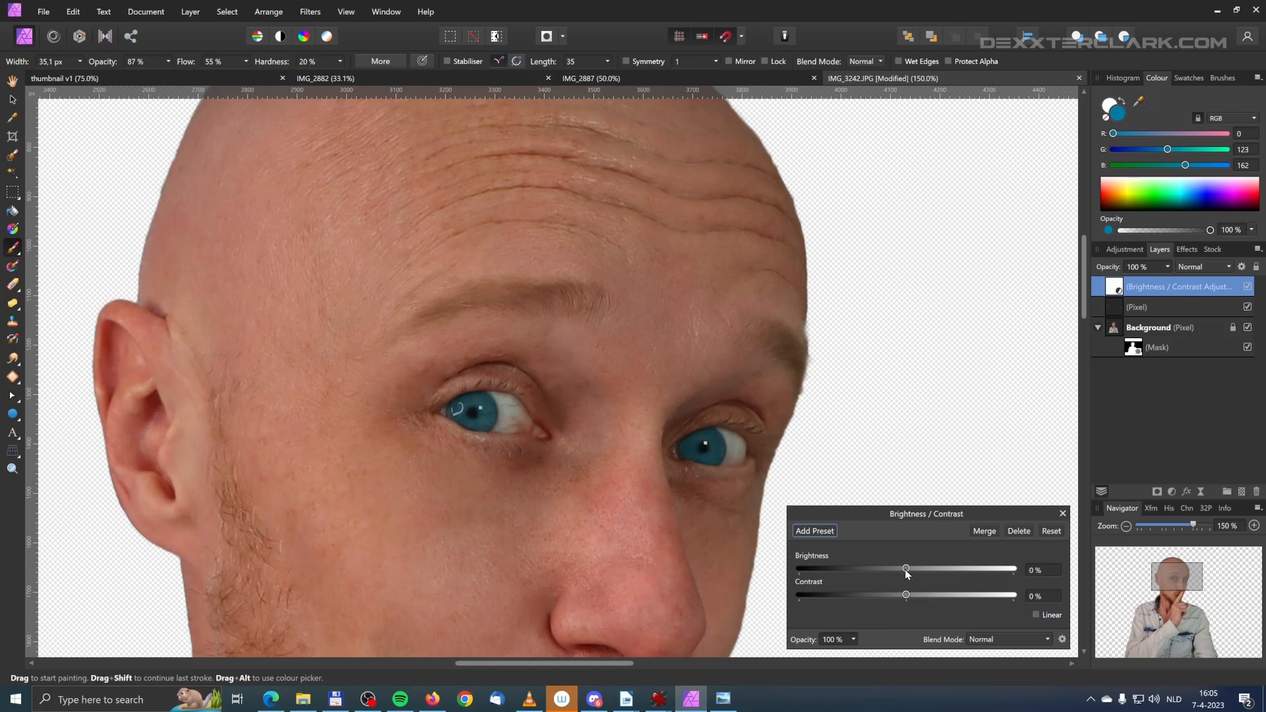
{"action": "left_click_drag", "start_coordinate": [905, 571], "coordinate": [921, 597]}
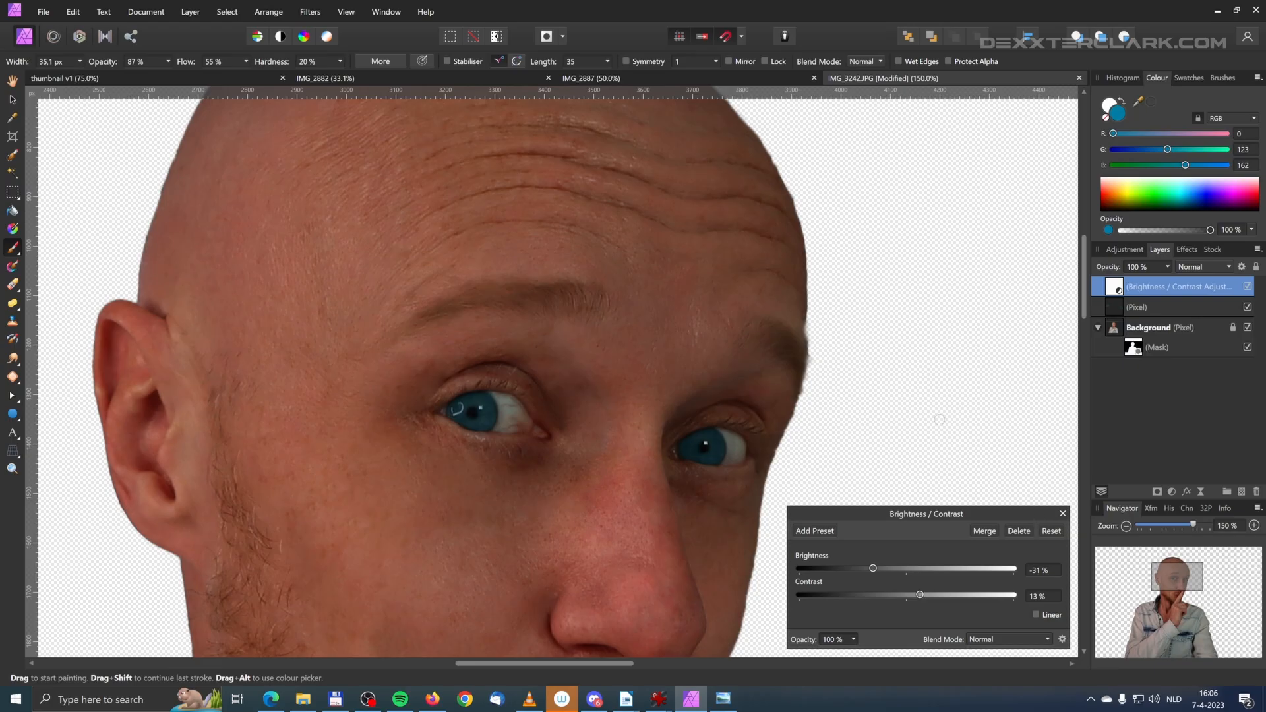
Step: Invert the adjustment layer's mask and paint both eyebrows in white with a brush about 93 px wide to darken them
{"action": "key", "text": "ctrl+i"}
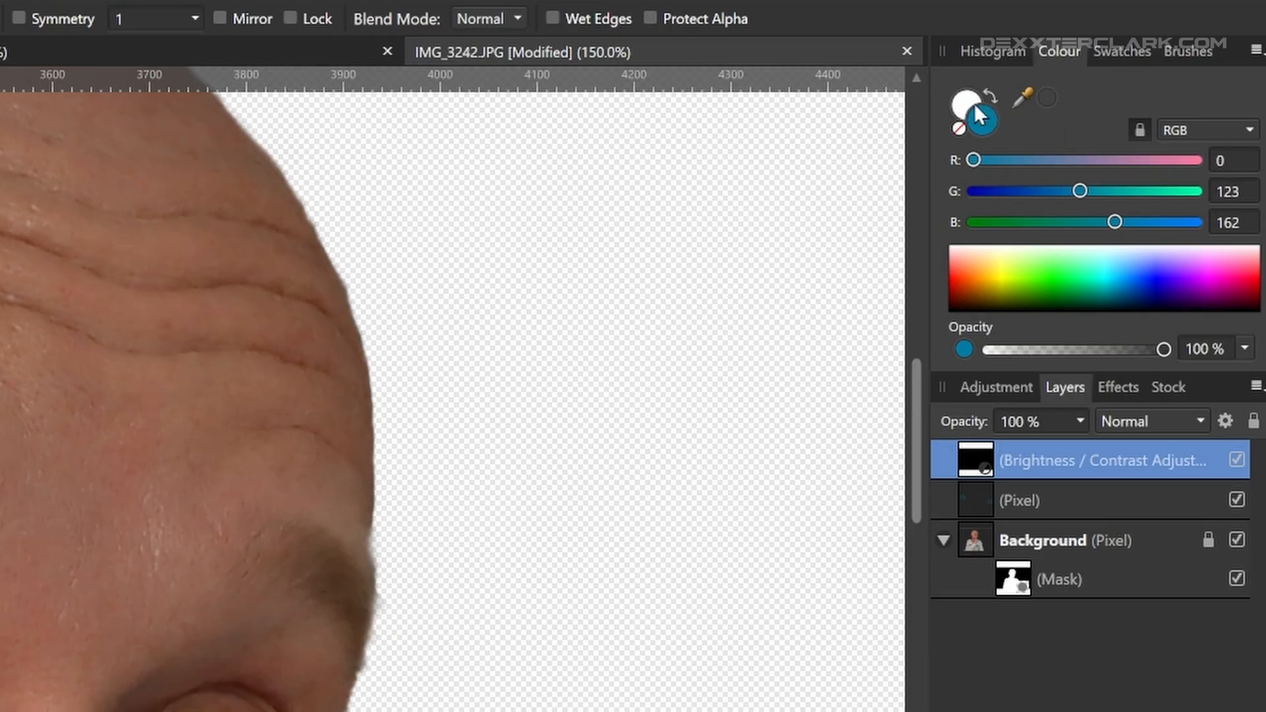
{"action": "left_click", "coordinate": [988, 93]}
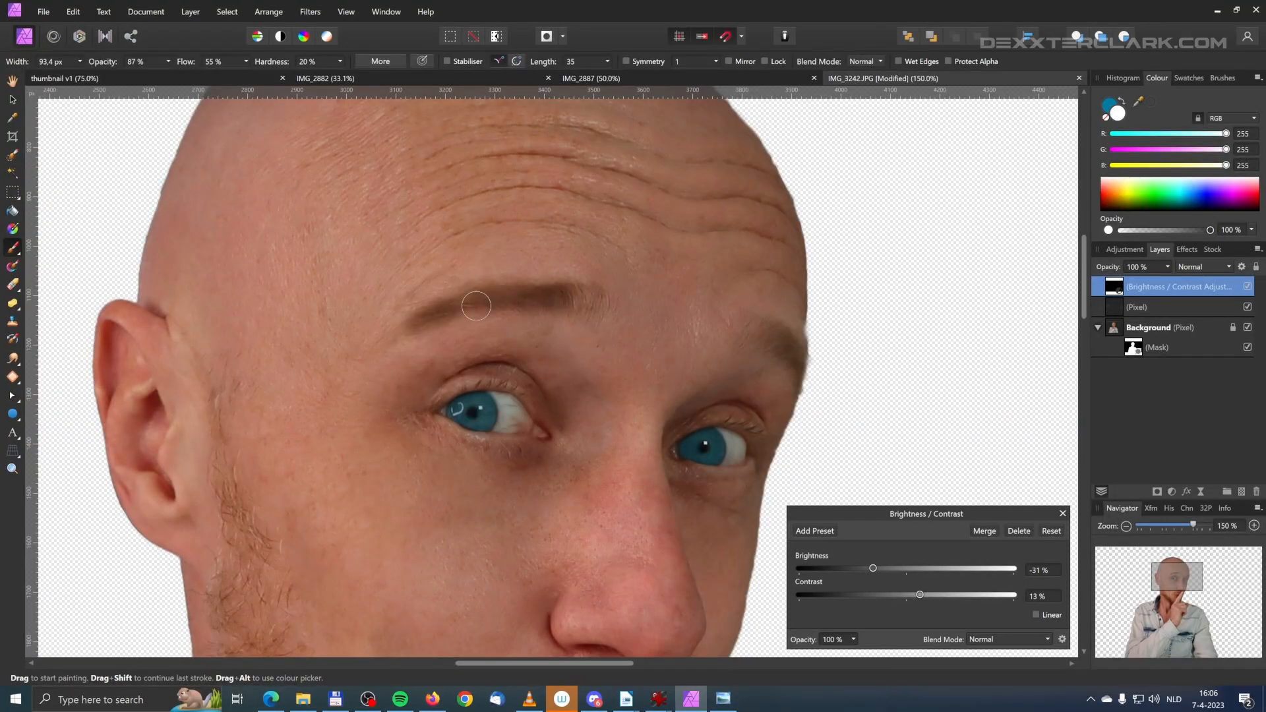
{"action": "mouse_move", "coordinate": [751, 333]}
{"action": "left_mouse_down"}
{"action": "mouse_move", "coordinate": [792, 357]}
{"action": "mouse_move", "coordinate": [757, 345]}
{"action": "mouse_move", "coordinate": [789, 345]}
{"action": "left_mouse_up"}
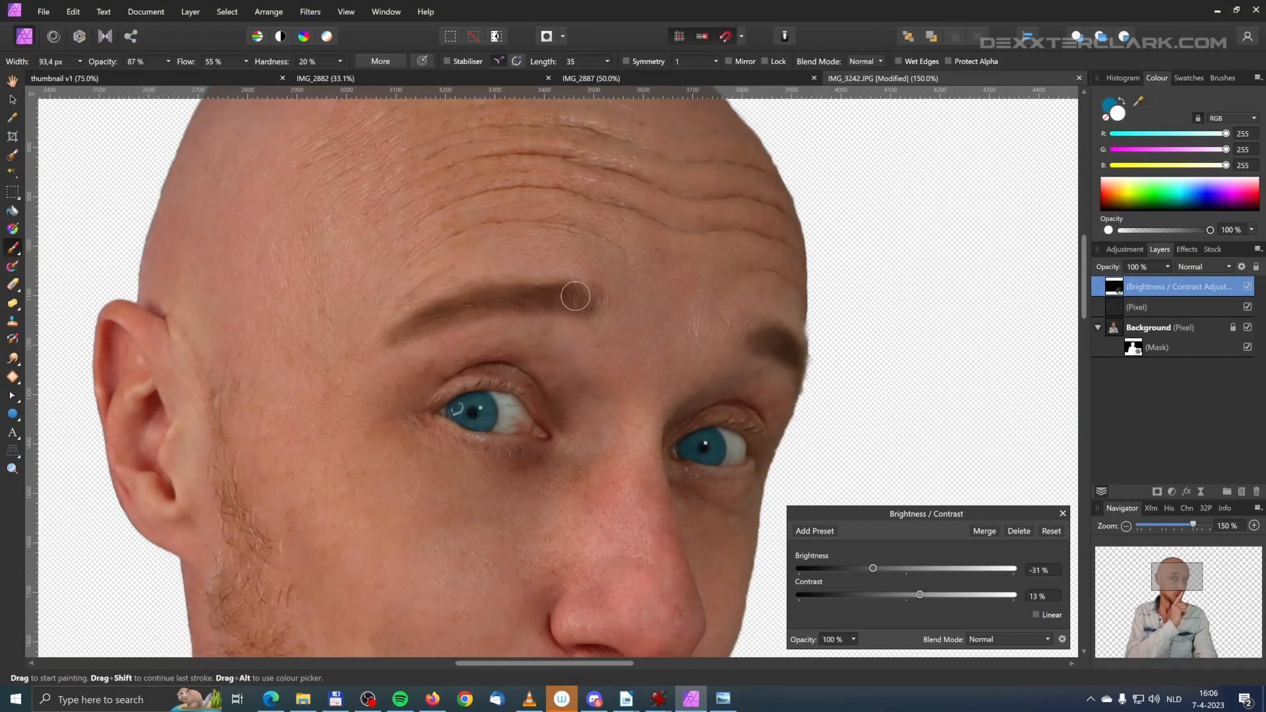
{"action": "left_click_drag", "start_coordinate": [581, 303], "coordinate": [586, 309]}
Step: Lower the opacity of the eyebrows' Brightness / Contrast adjustment layer to 14%
{"action": "key", "text": "ctrl+minus"}
{"action": "key", "text": "ctrl+minus"}
{"action": "key", "text": "ctrl+minus"}
{"action": "key", "text": "ctrl+plus"}
{"action": "key", "text": "ctrl+plus"}
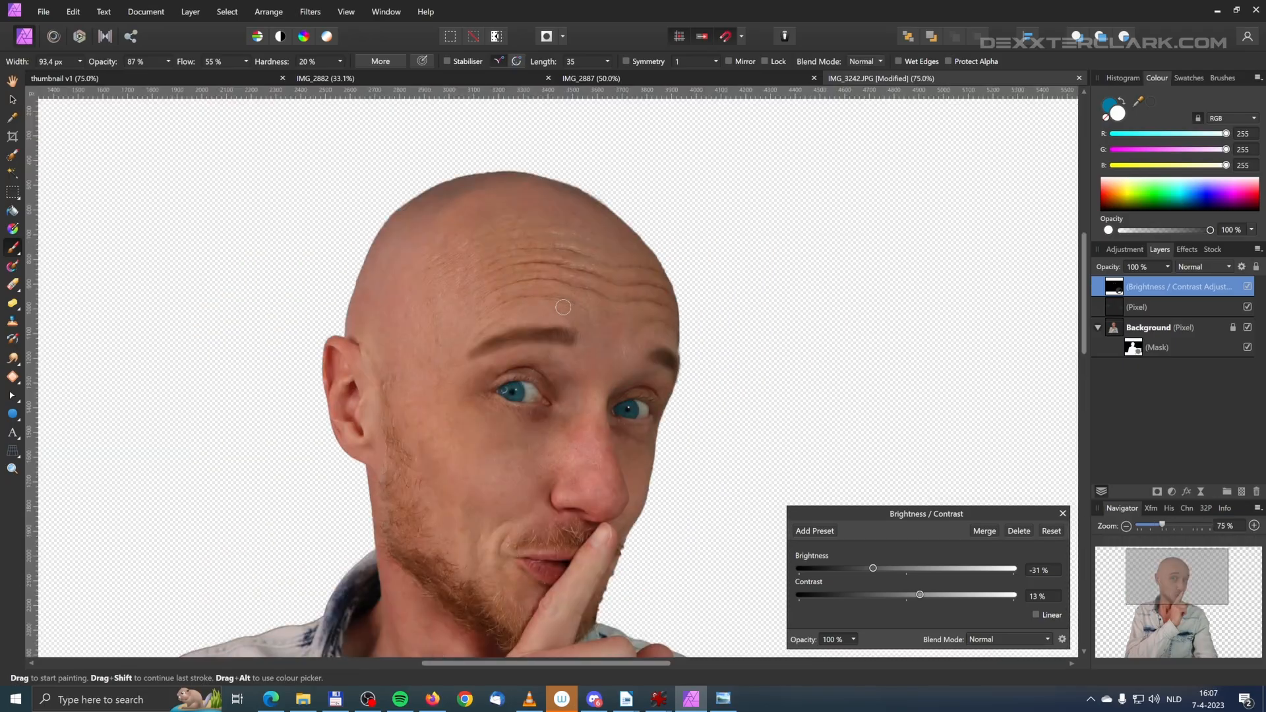
{"action": "left_click", "coordinate": [1168, 268]}
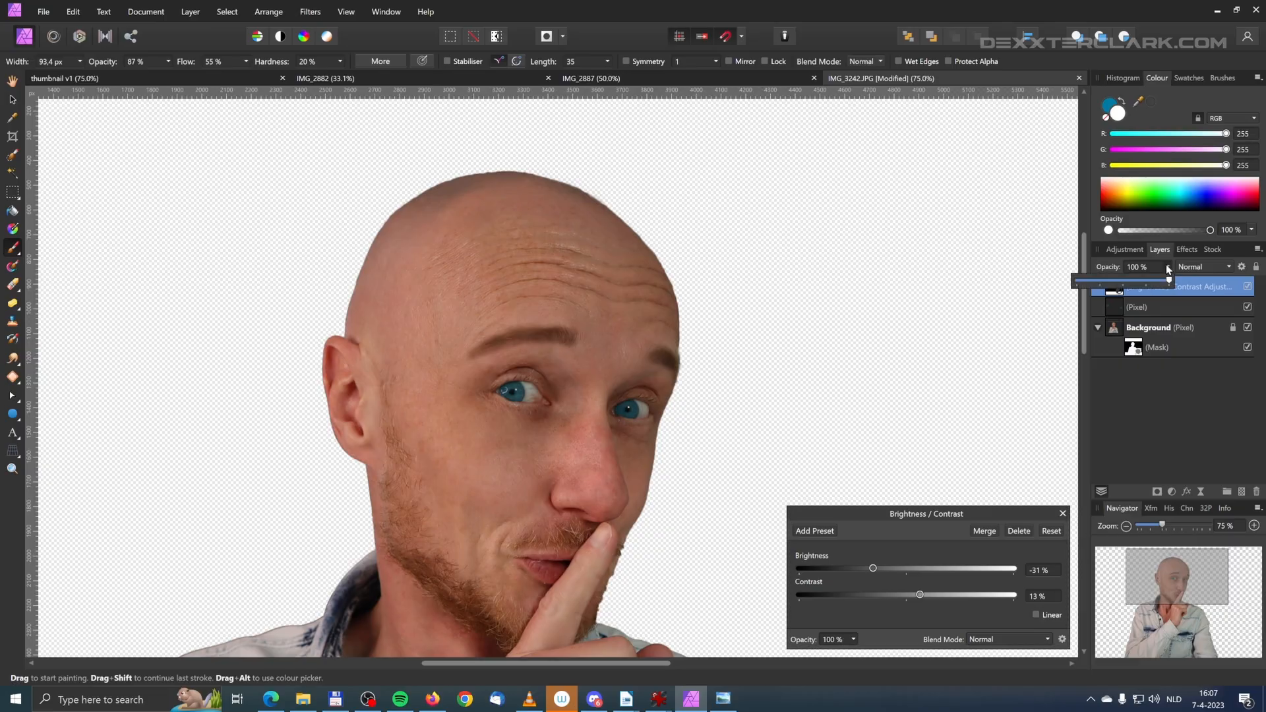
{"action": "left_click_drag", "start_coordinate": [1169, 282], "coordinate": [1086, 293]}
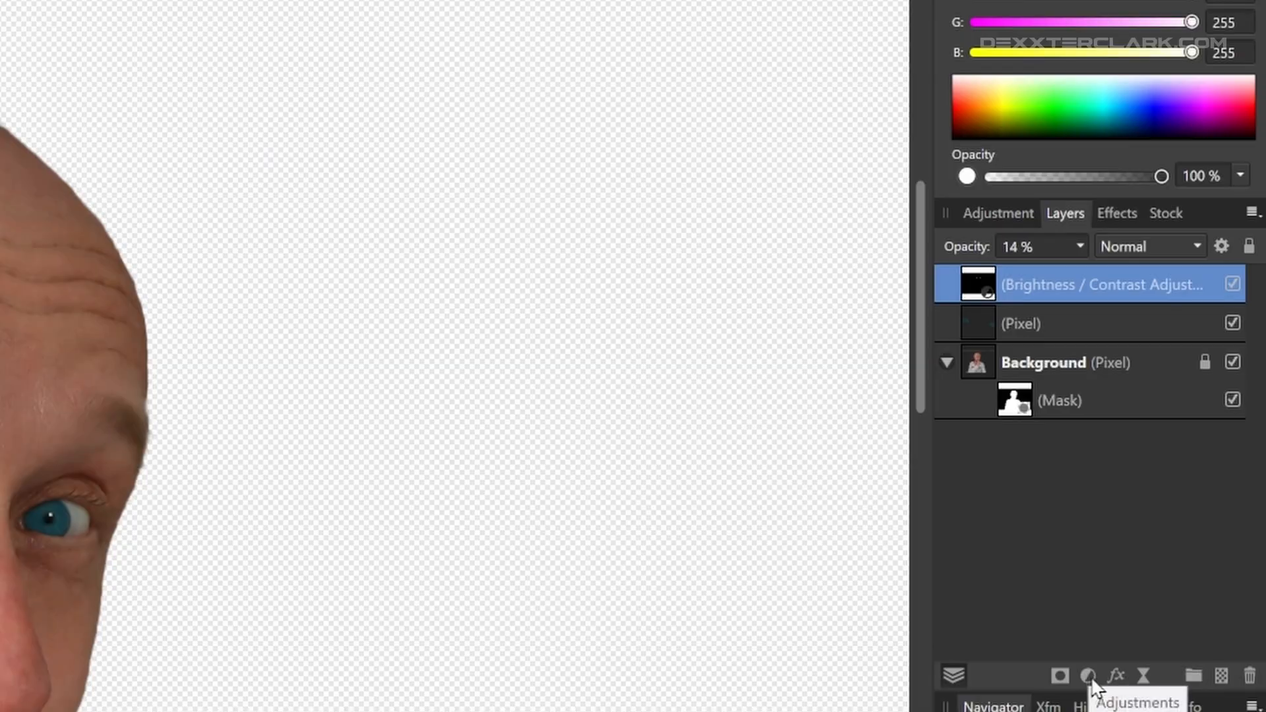
Step: Add another Brightness / Contrast adjustment layer at the top of the stack and raise its brightness to lighten the man
{"action": "left_click", "coordinate": [1089, 675]}
{"action": "left_click", "coordinate": [1154, 198]}
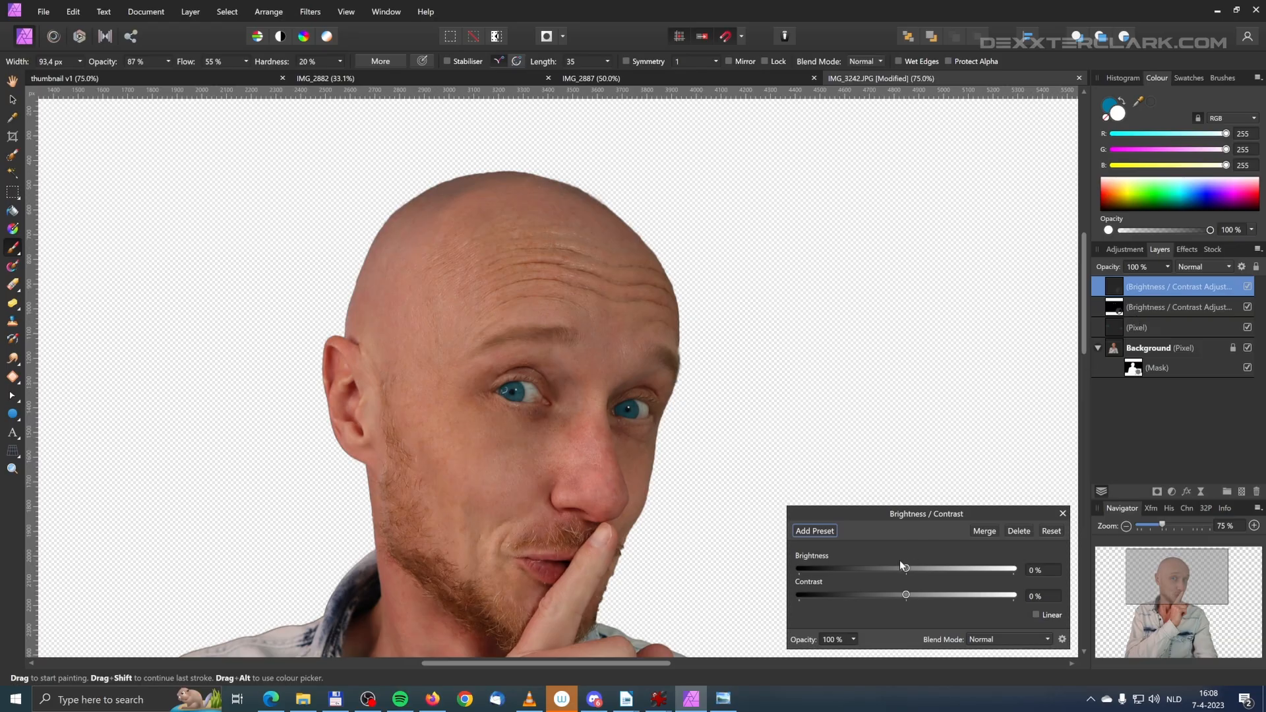
{"action": "left_click_drag", "start_coordinate": [909, 571], "coordinate": [974, 572]}
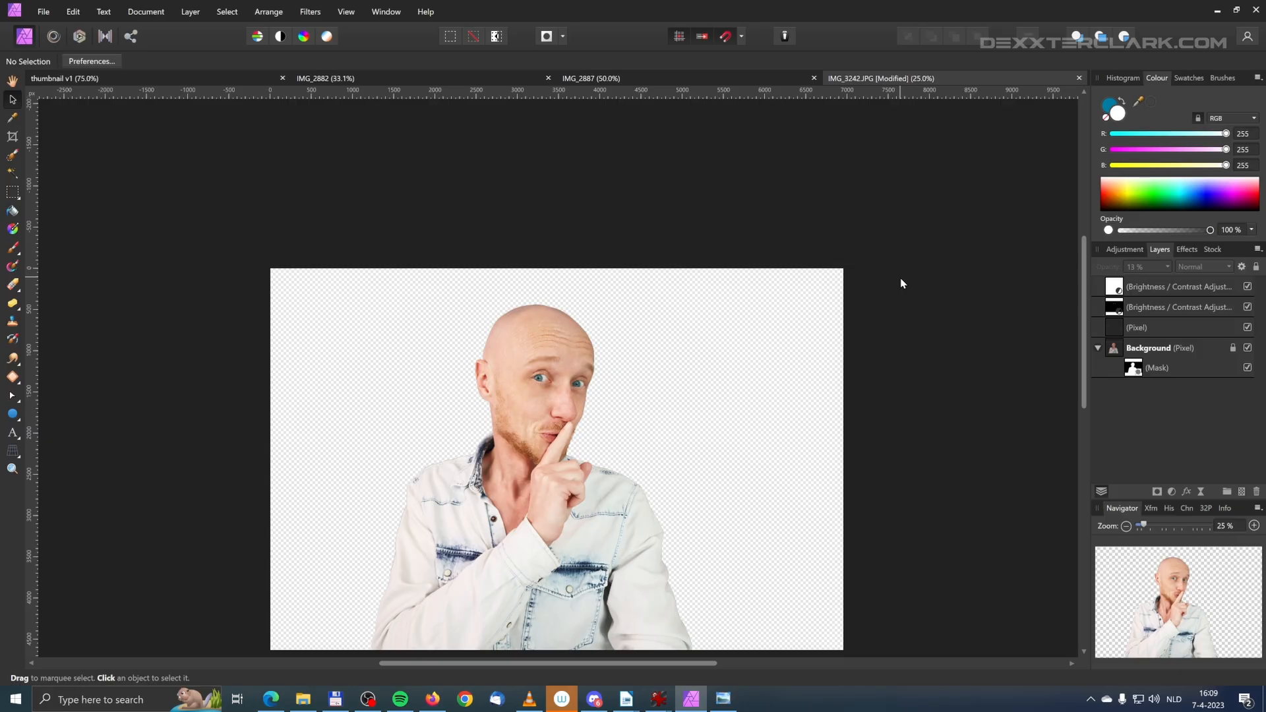
Step: Copy the retouched cut-out flattened and paste it into the thumbnail v1 document in place of the old portrait layer
{"action": "left_click", "coordinate": [73, 11]}
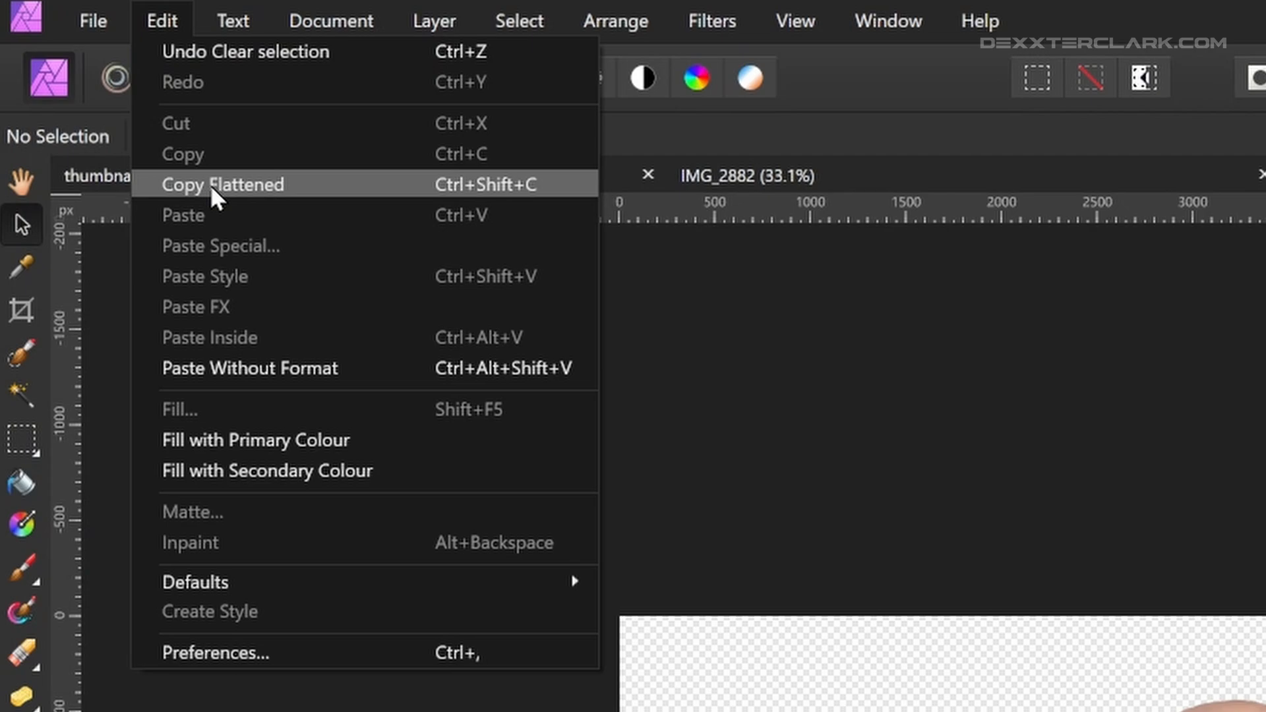
{"action": "left_click", "coordinate": [209, 184]}
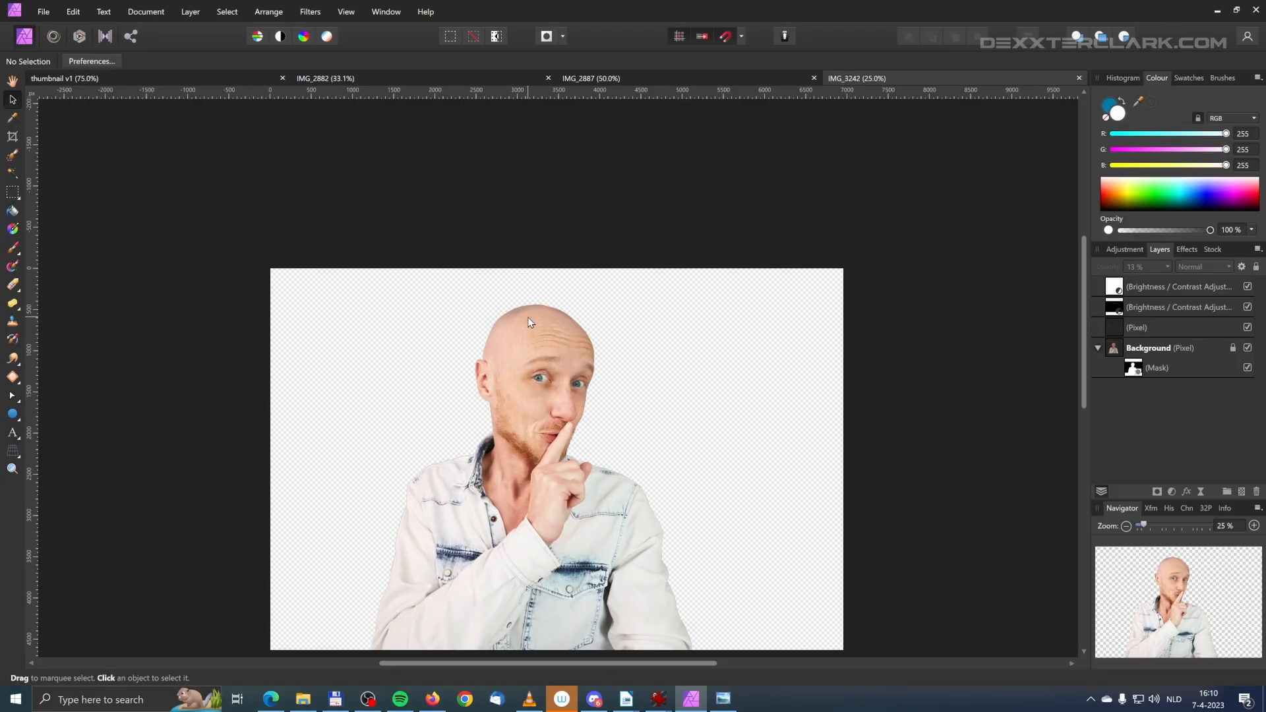
{"action": "left_click", "coordinate": [176, 80]}
{"action": "key", "text": "ctrl+v"}
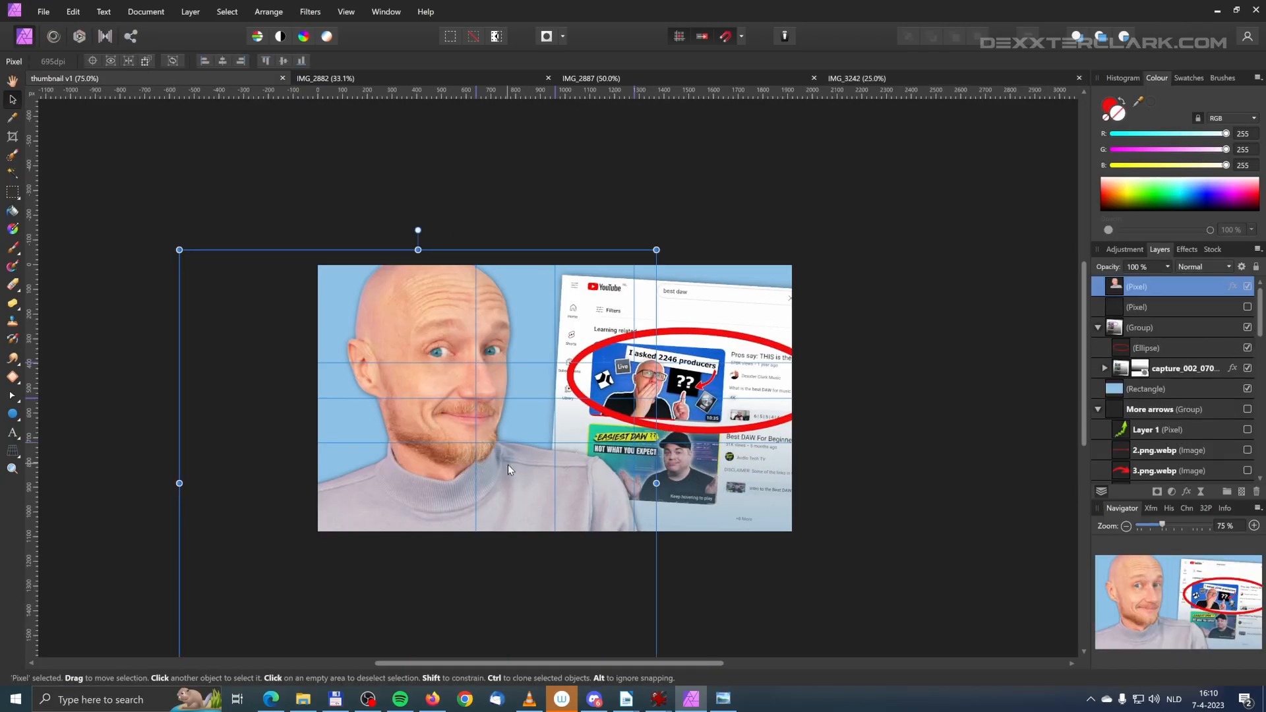
{"action": "key", "text": "Delete"}
{"action": "key", "text": "ctrl+v"}
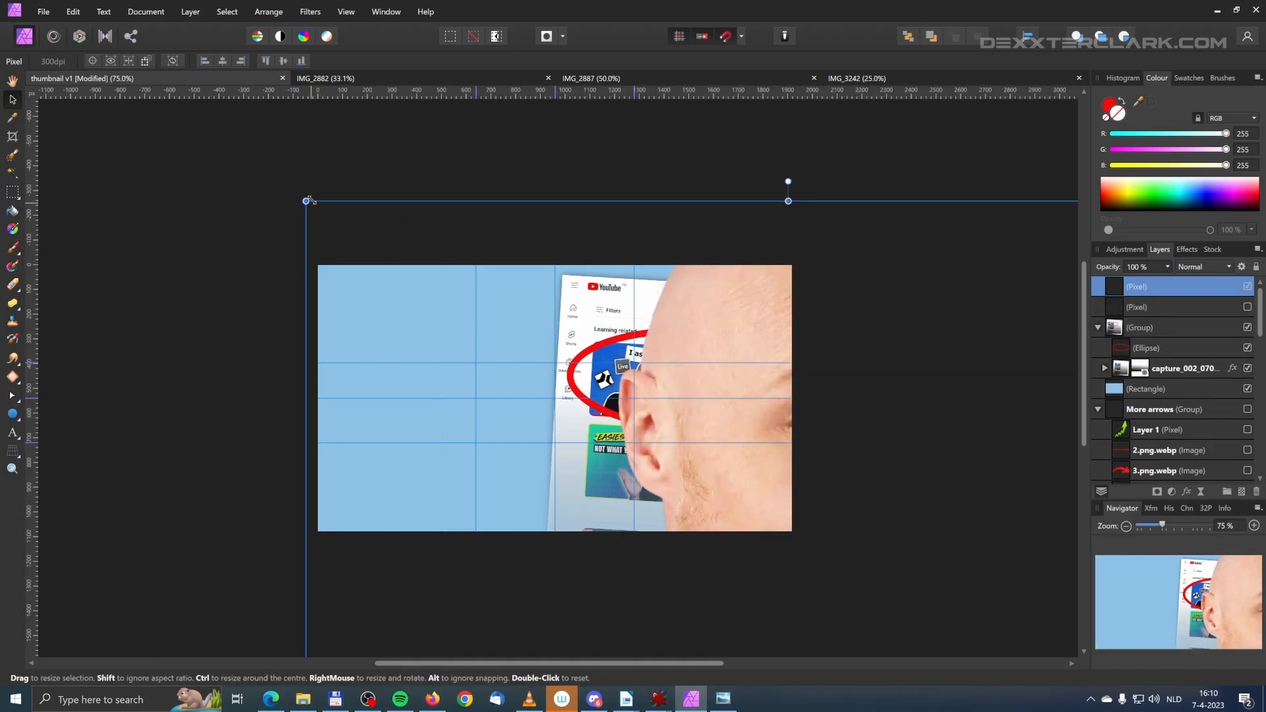
Step: Scale down the pasted portrait and position it over the empty blue area beside the YouTube screenshot
{"action": "left_click_drag", "start_coordinate": [310, 200], "coordinate": [694, 617]}
{"action": "left_click_drag", "start_coordinate": [848, 635], "coordinate": [380, 211]}
{"action": "left_click_drag", "start_coordinate": [799, 193], "coordinate": [640, 366]}
{"action": "left_click_drag", "start_coordinate": [515, 481], "coordinate": [545, 331]}
{"action": "left_click_drag", "start_coordinate": [672, 216], "coordinate": [635, 259]}
{"action": "mouse_move", "coordinate": [413, 481]}
{"action": "left_mouse_down"}
{"action": "mouse_move", "coordinate": [397, 471]}
{"action": "mouse_move", "coordinate": [412, 471]}
{"action": "left_mouse_up"}
{"action": "left_click", "coordinate": [562, 211]}
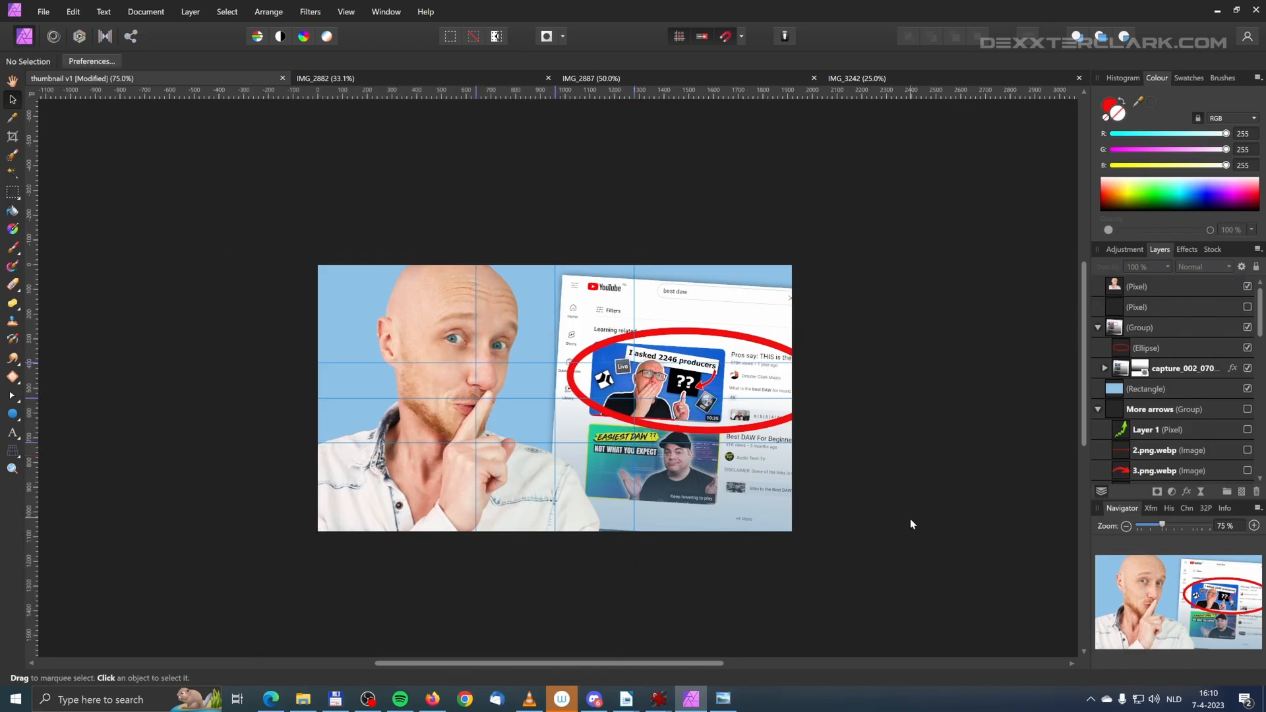
Step: Add an Outer Shadow effect with a radius of 37.7 px to the pasted portrait layer
{"action": "left_click", "coordinate": [1139, 289]}
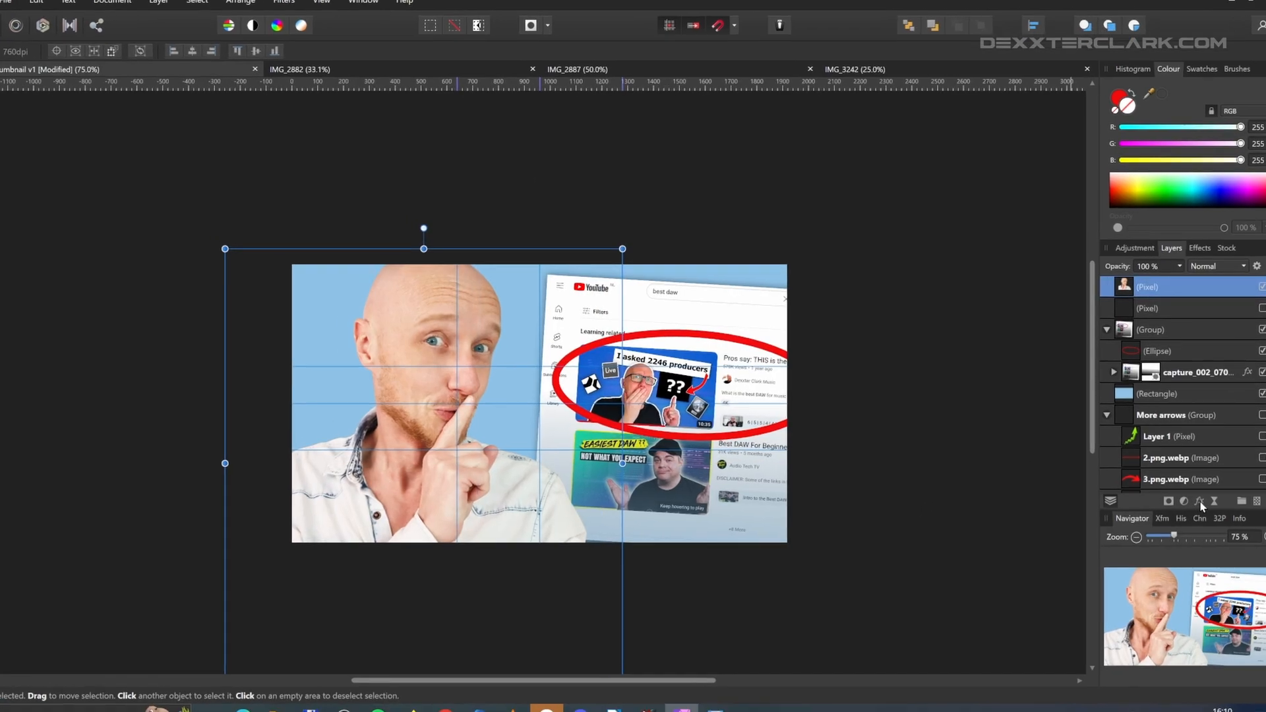
{"action": "left_click", "coordinate": [1186, 492]}
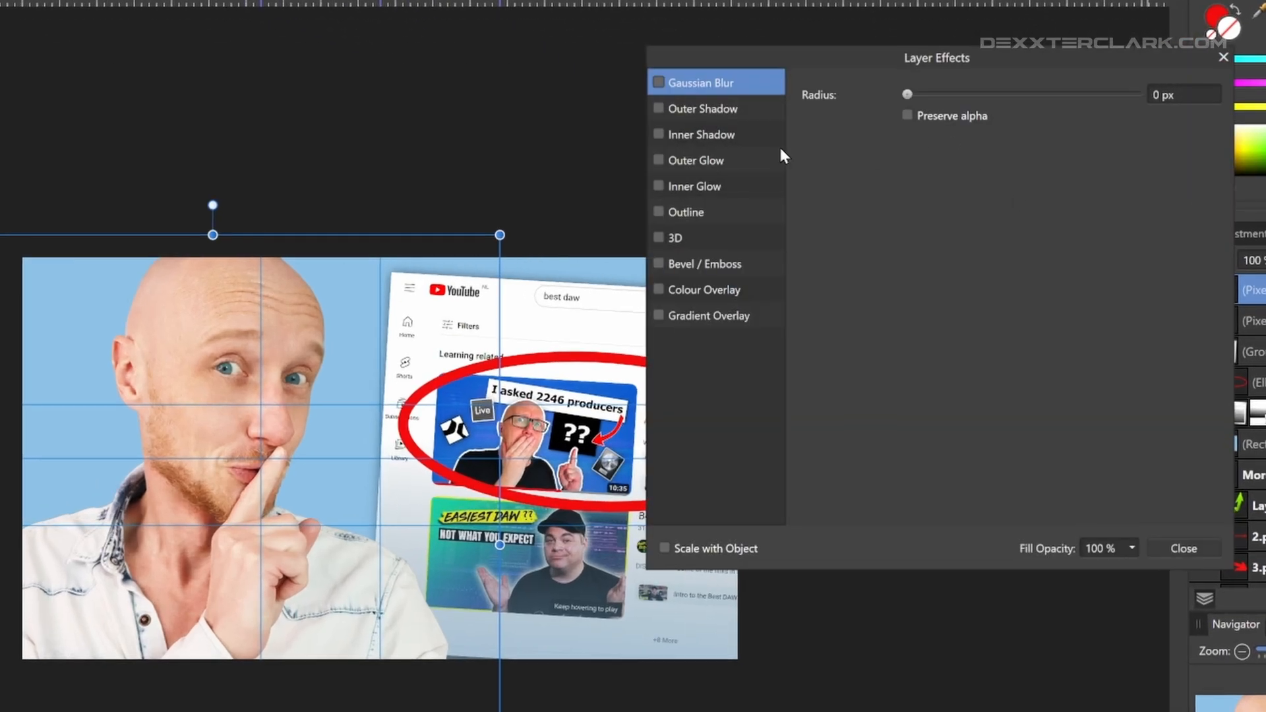
{"action": "left_click", "coordinate": [661, 109]}
{"action": "left_click_drag", "start_coordinate": [920, 139], "coordinate": [1078, 148]}
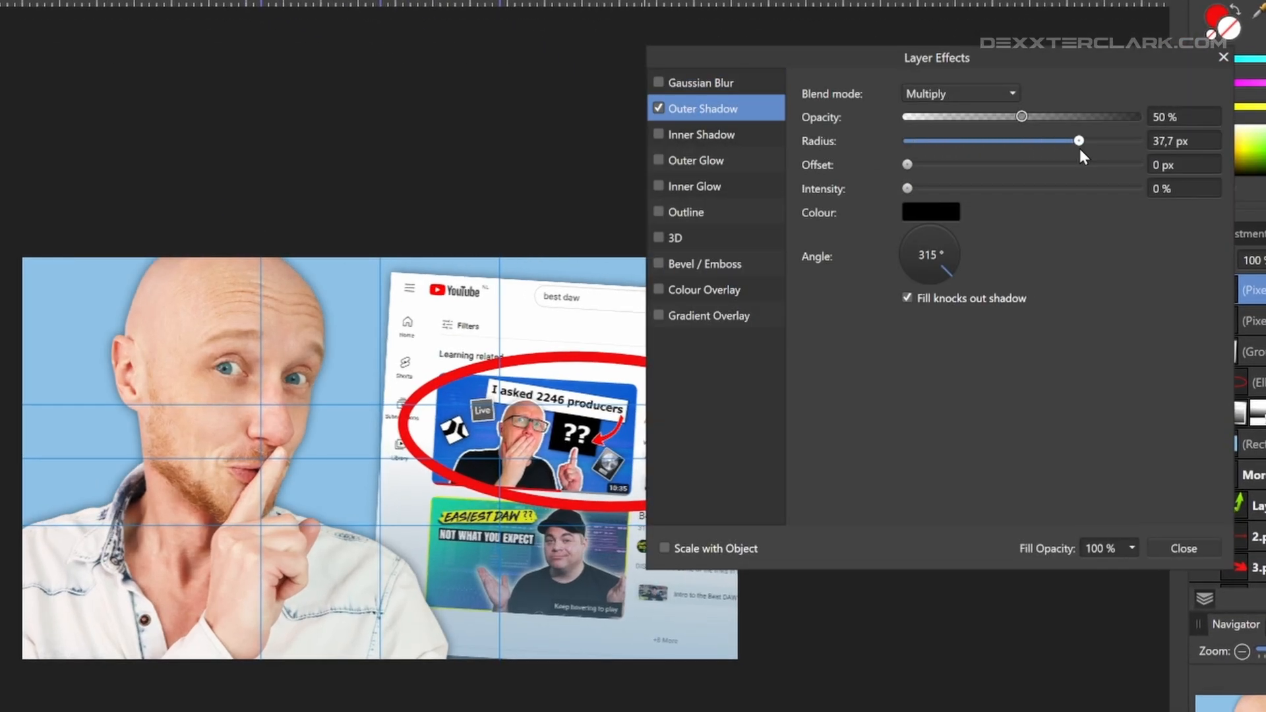
{"action": "left_click", "coordinate": [1184, 549]}
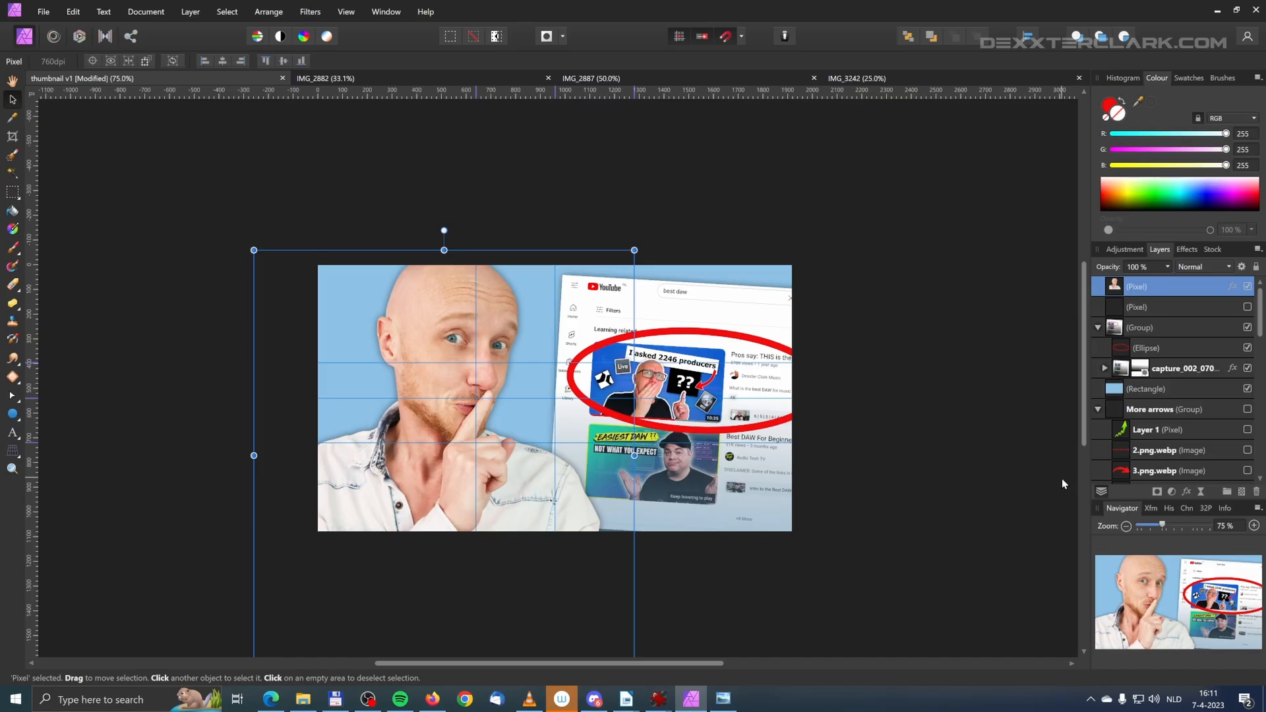
Step: Draw an upright ellipse about 720 px wide over the man's face, with a white fill and no stroke
{"action": "double_click", "coordinate": [1119, 292]}
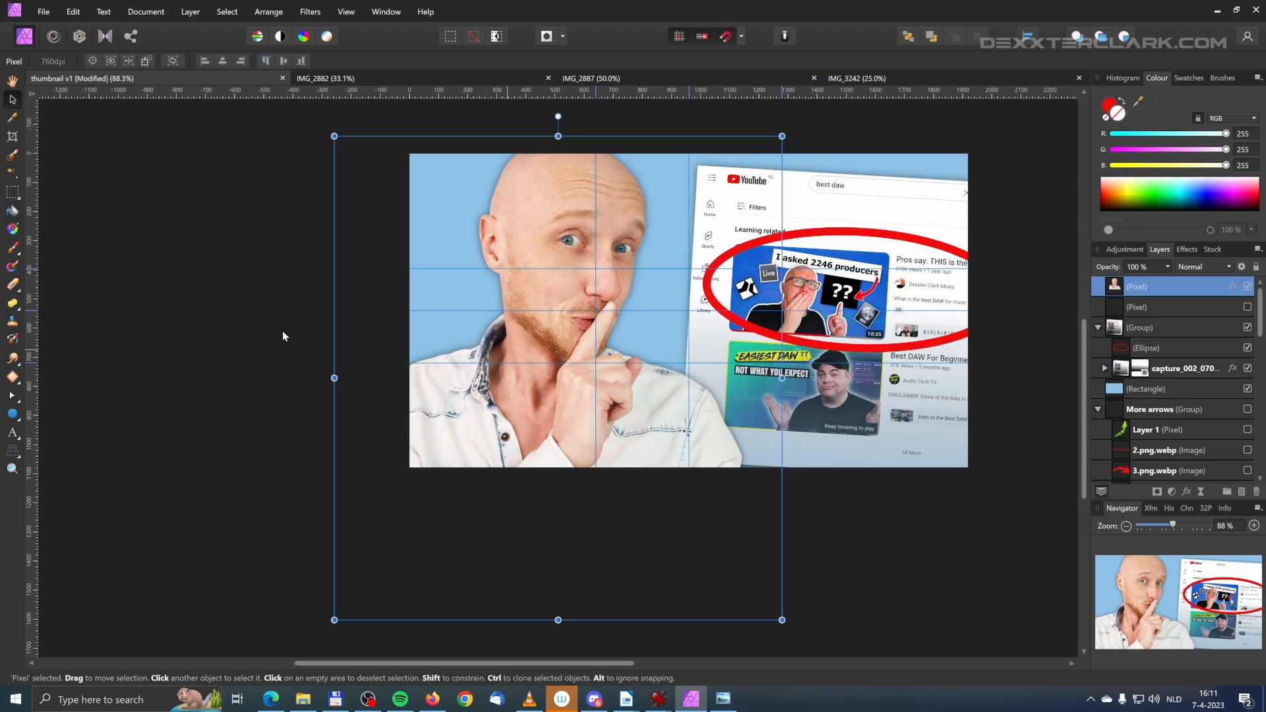
{"action": "left_click", "coordinate": [12, 413]}
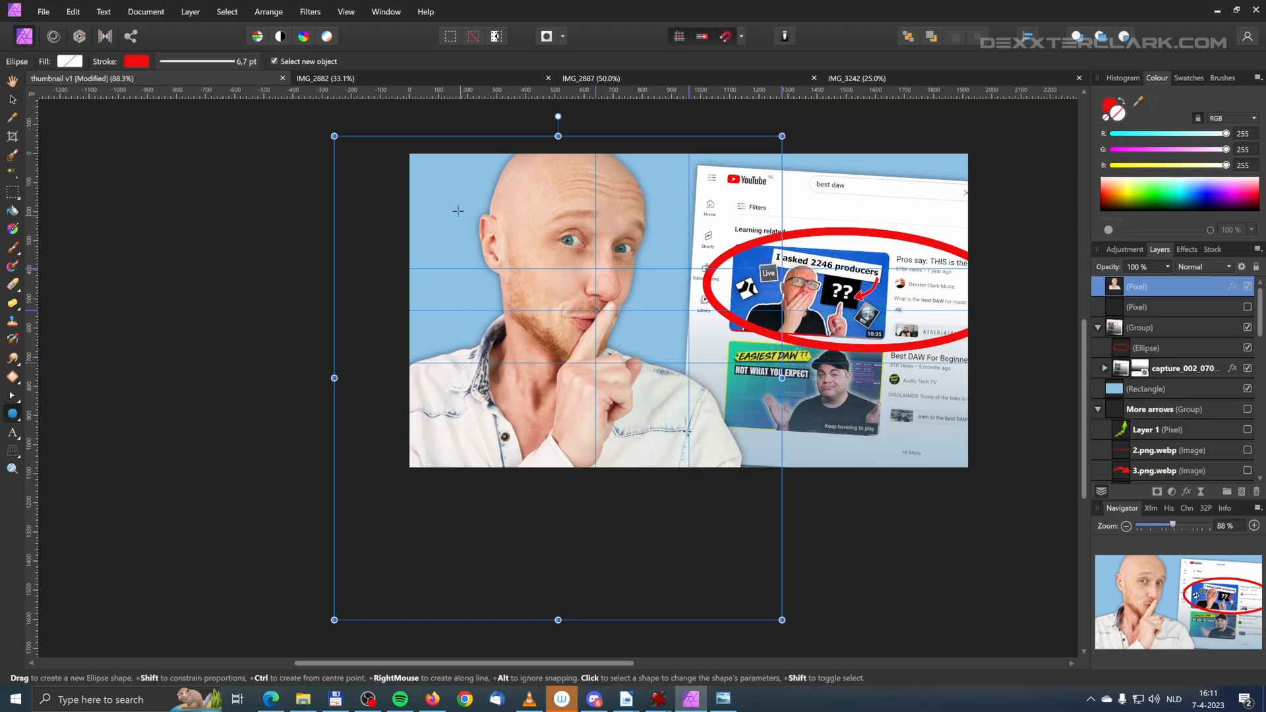
{"action": "left_click_drag", "start_coordinate": [453, 188], "coordinate": [666, 442]}
{"action": "left_click", "coordinate": [73, 63]}
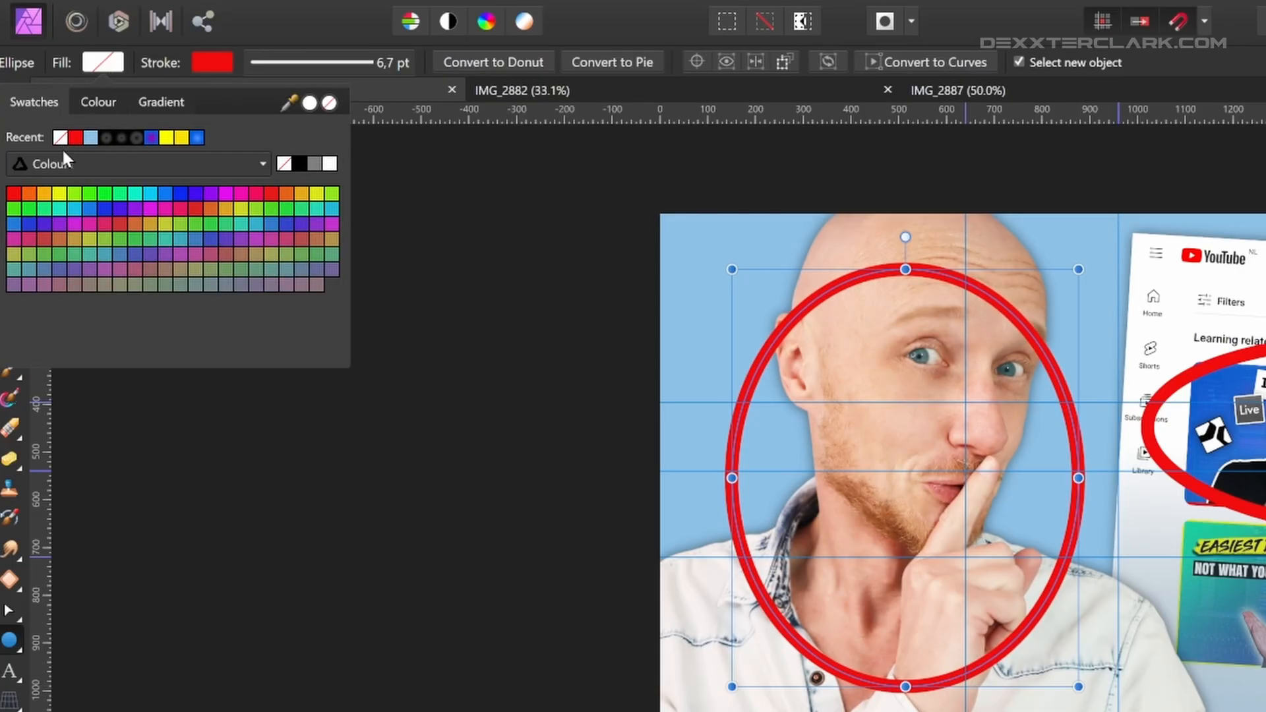
{"action": "left_click", "coordinate": [330, 163]}
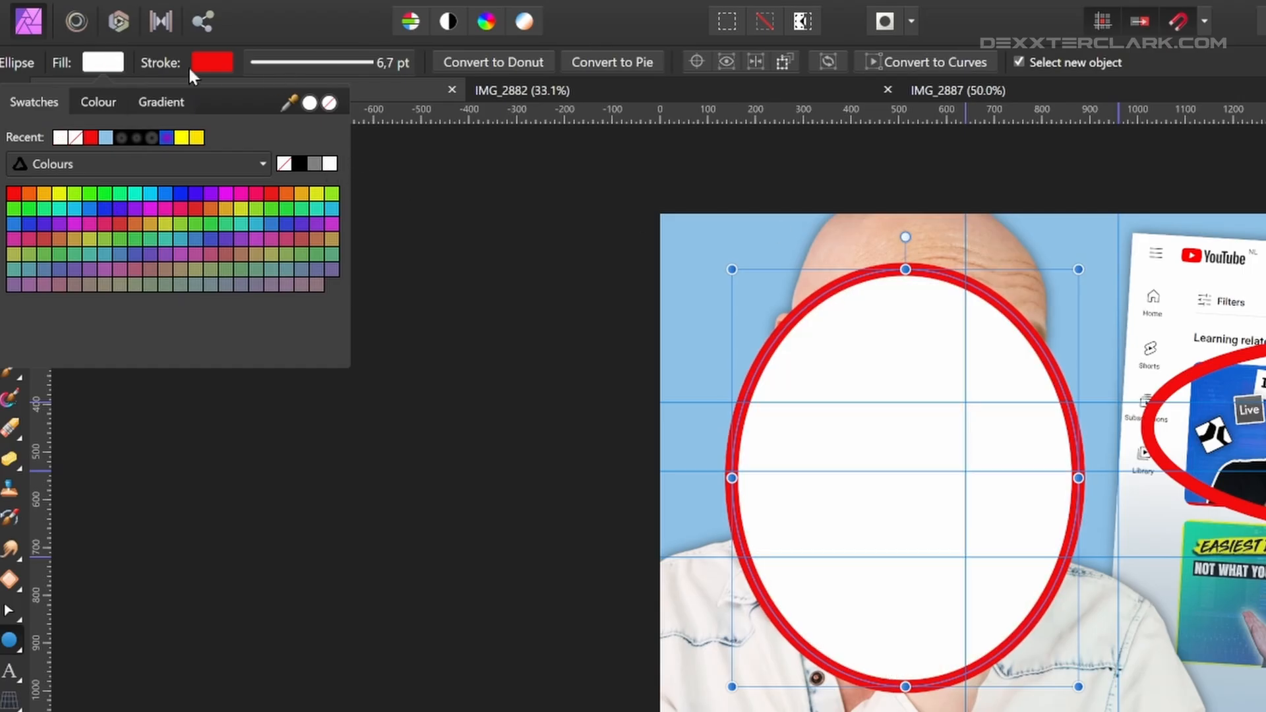
{"action": "left_click", "coordinate": [211, 62]}
{"action": "left_click", "coordinate": [367, 103]}
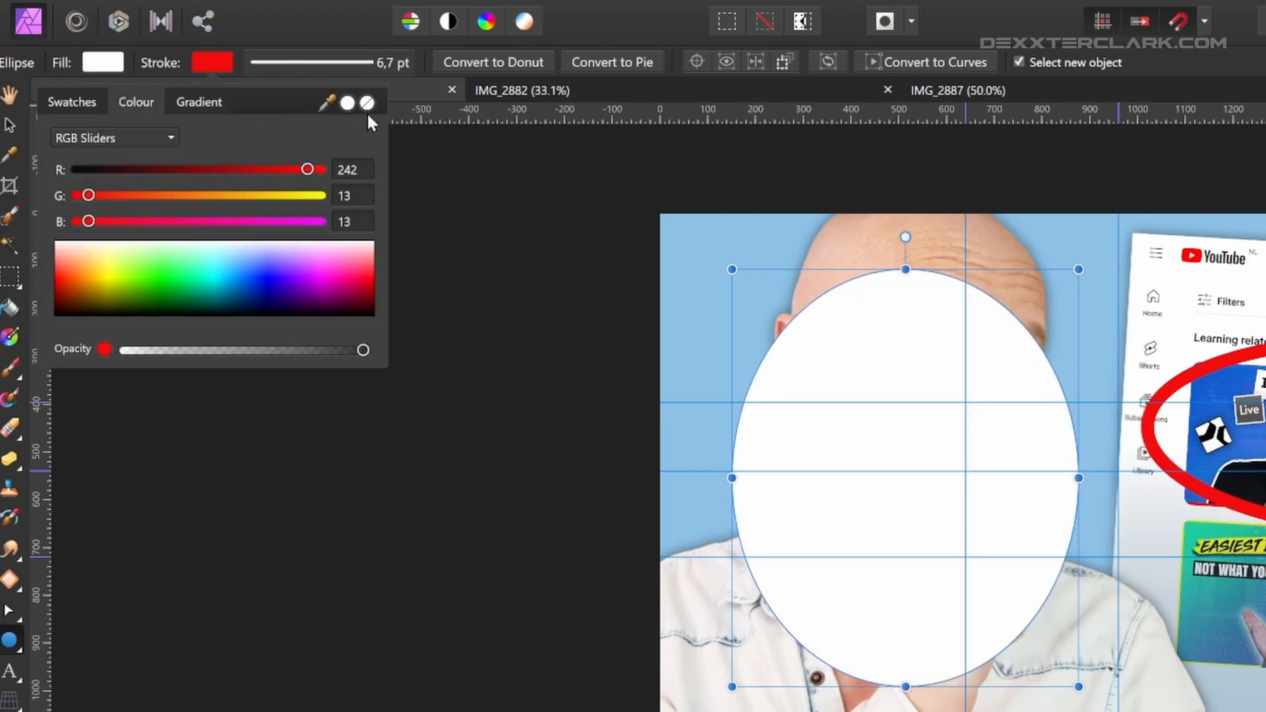
Step: Extend the white ellipse up to the canvas's upper edge and move its layer below the portrait layer
{"action": "left_click_drag", "start_coordinate": [905, 269], "coordinate": [906, 214]}
{"action": "left_click_drag", "start_coordinate": [1113, 286], "coordinate": [1109, 322]}
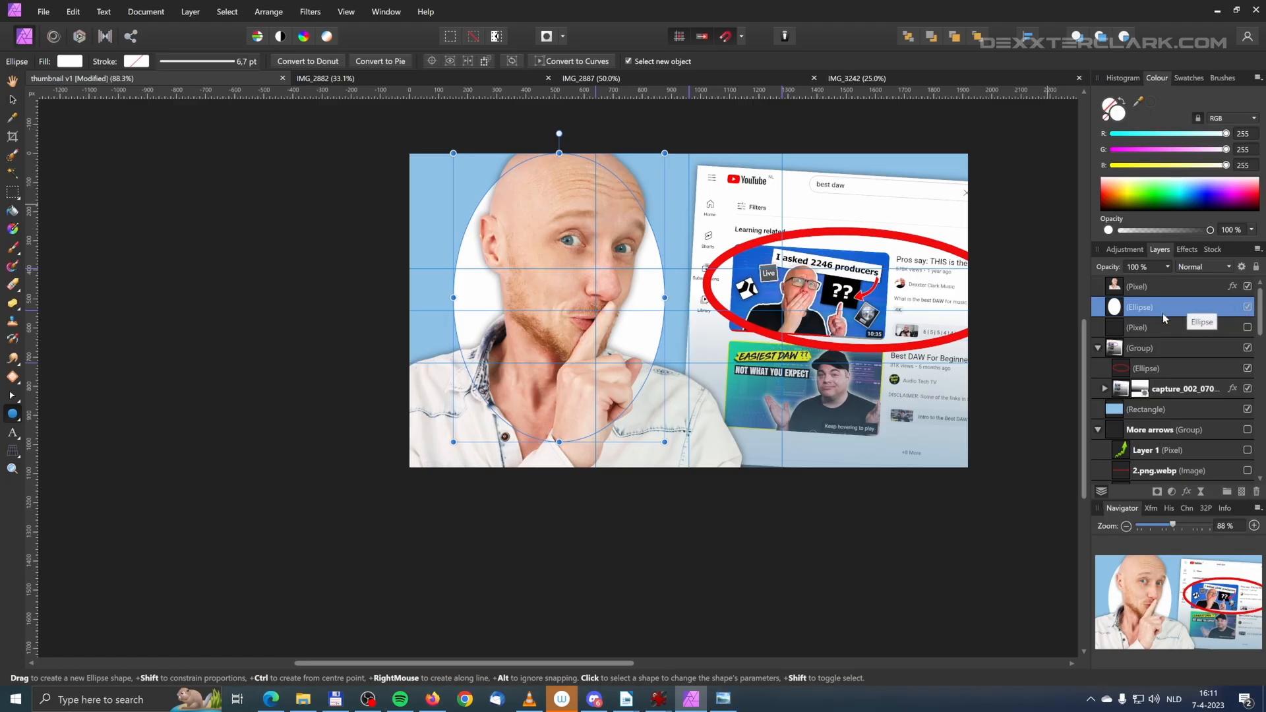
Step: Apply a Gaussian Blur layer effect to the white ellipse to create a soft glow behind the man
{"action": "left_click", "coordinate": [1190, 497]}
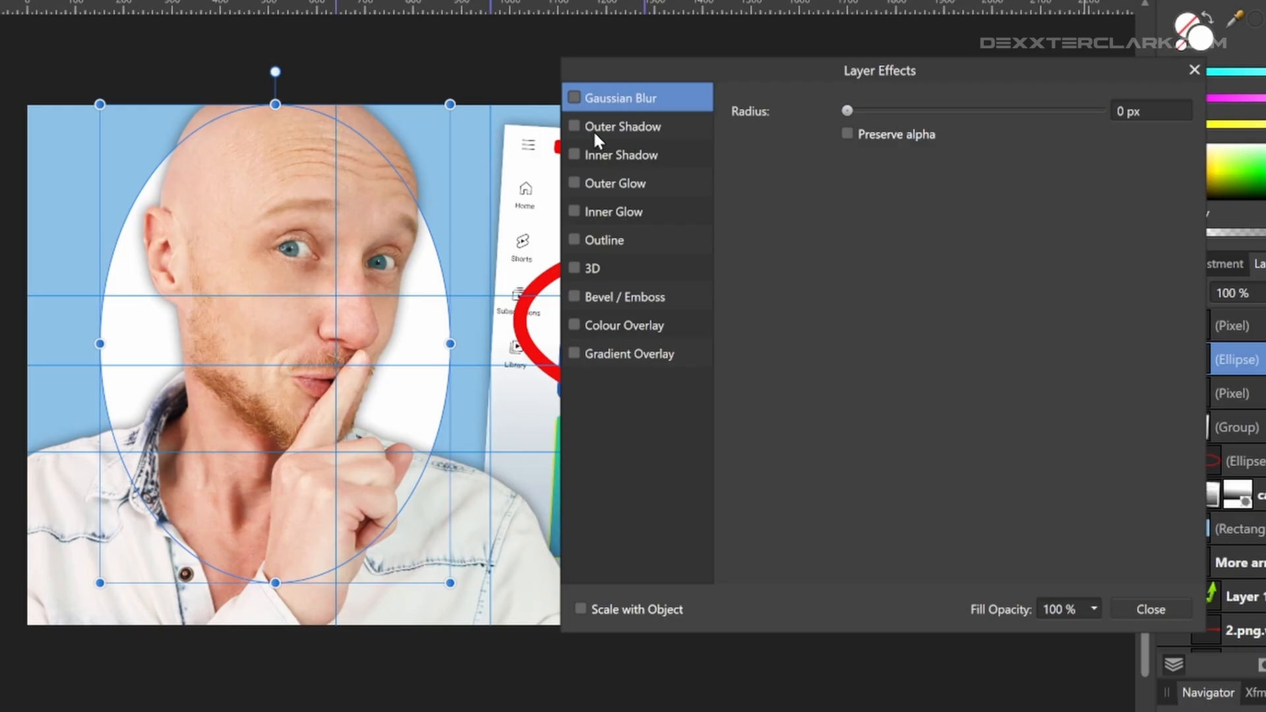
{"action": "left_click_drag", "start_coordinate": [847, 111], "coordinate": [1122, 110]}
{"action": "left_click", "coordinate": [1149, 614]}
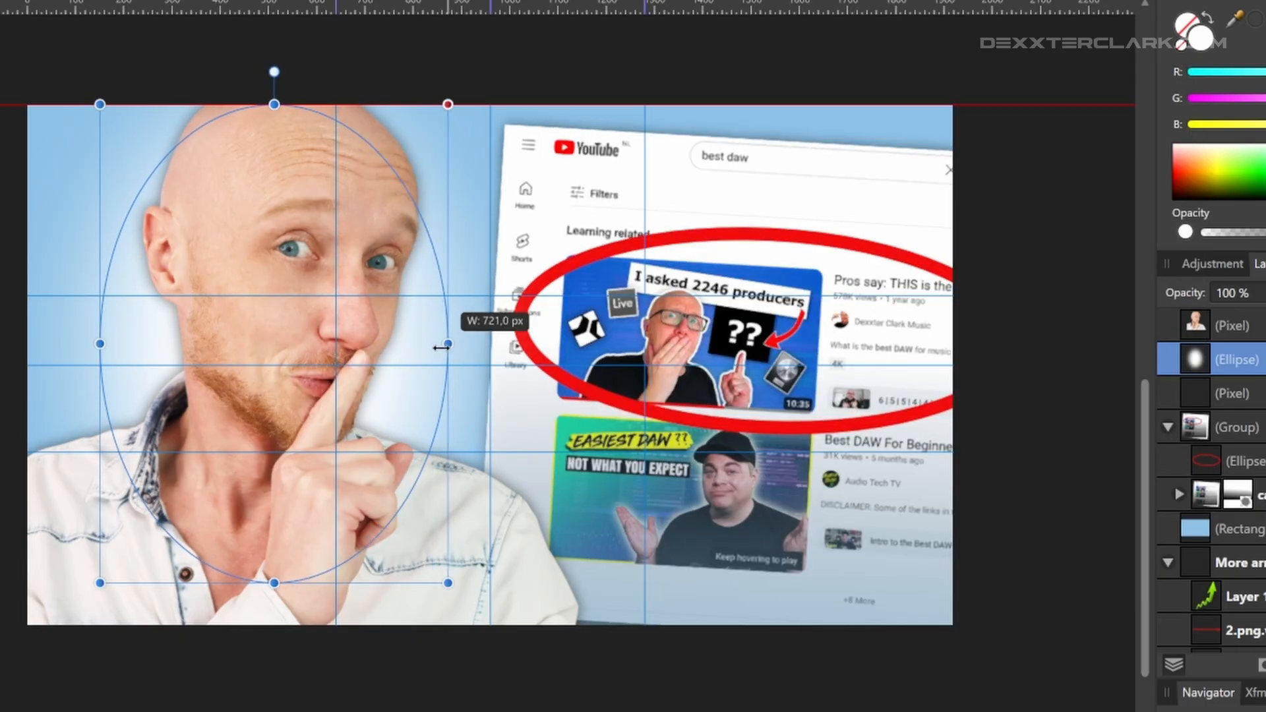
{"action": "key", "text": "ctrl+minus"}
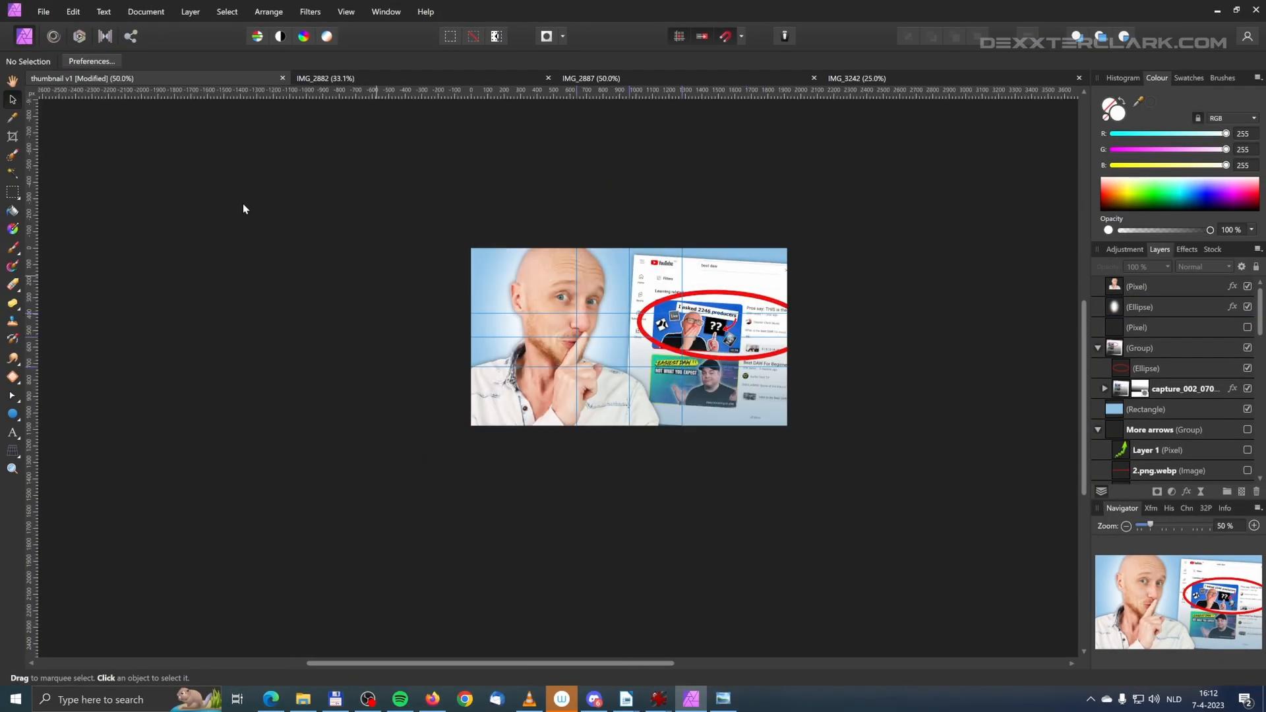
{"action": "key", "text": "m"}
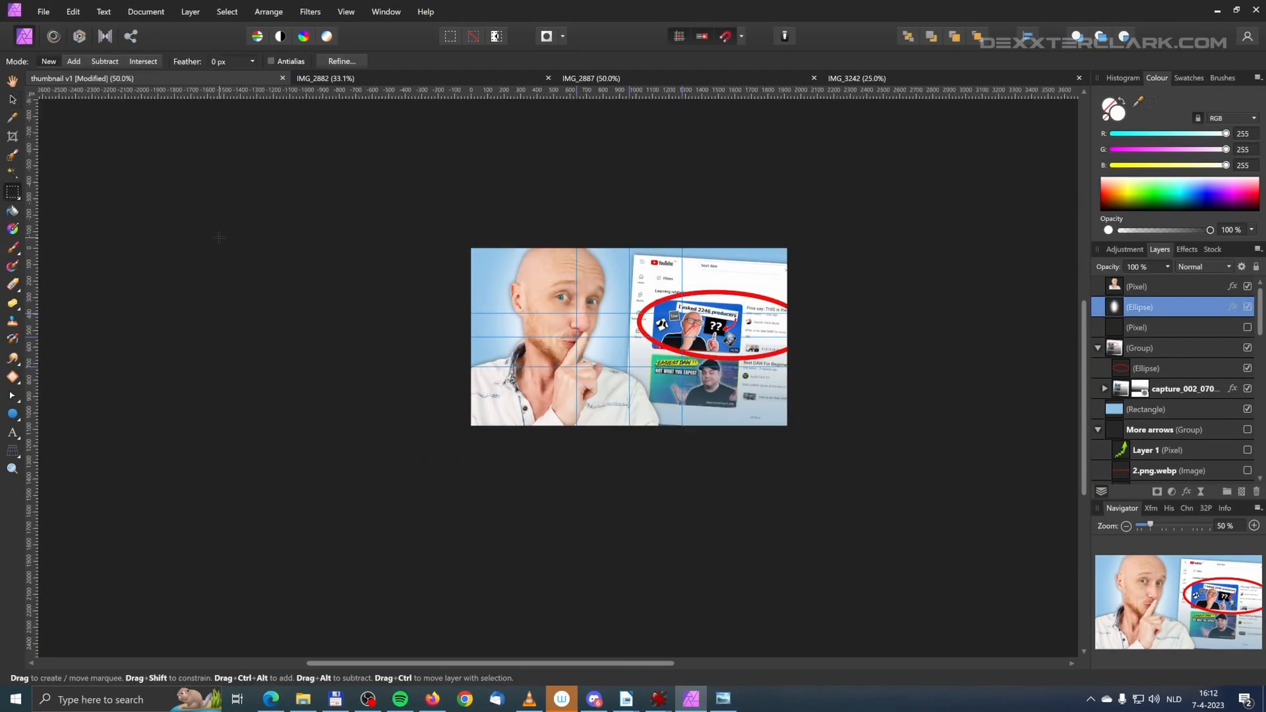